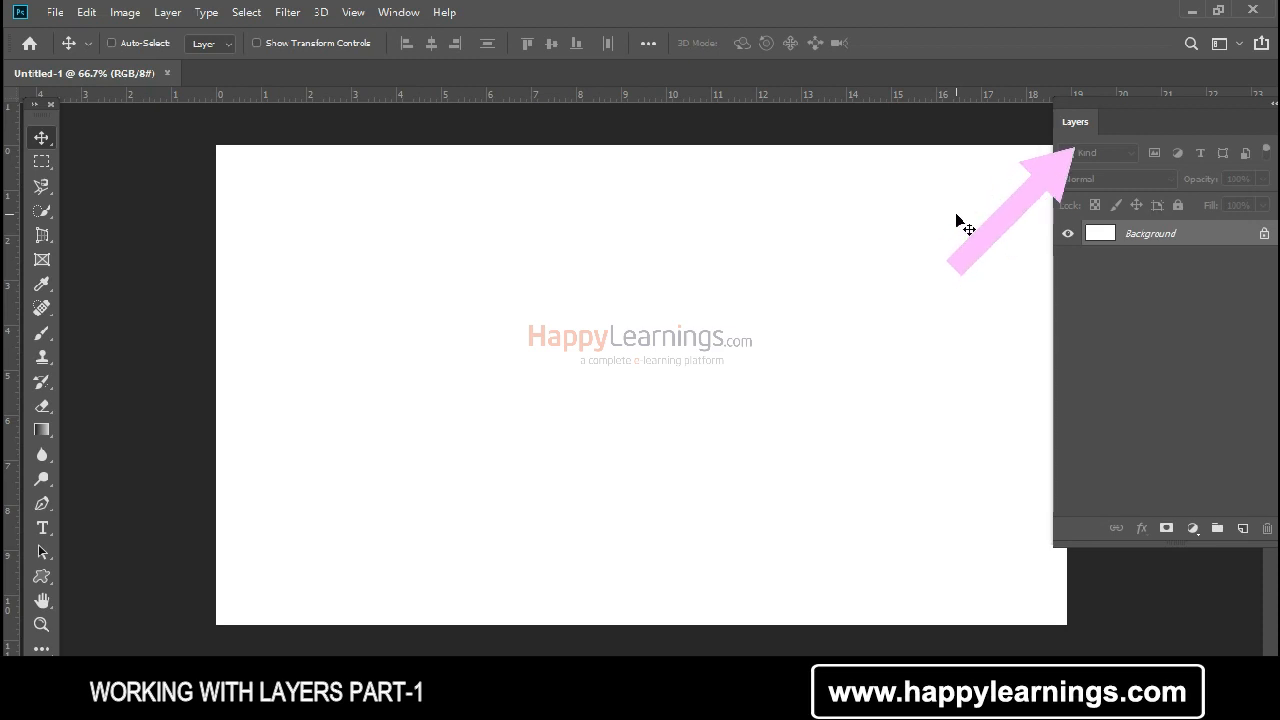
# Step: Move the Layers panel over the canvas, close it, and show it again
pyautogui.moveTo(1126, 109); pyautogui.dragTo(963, 138)
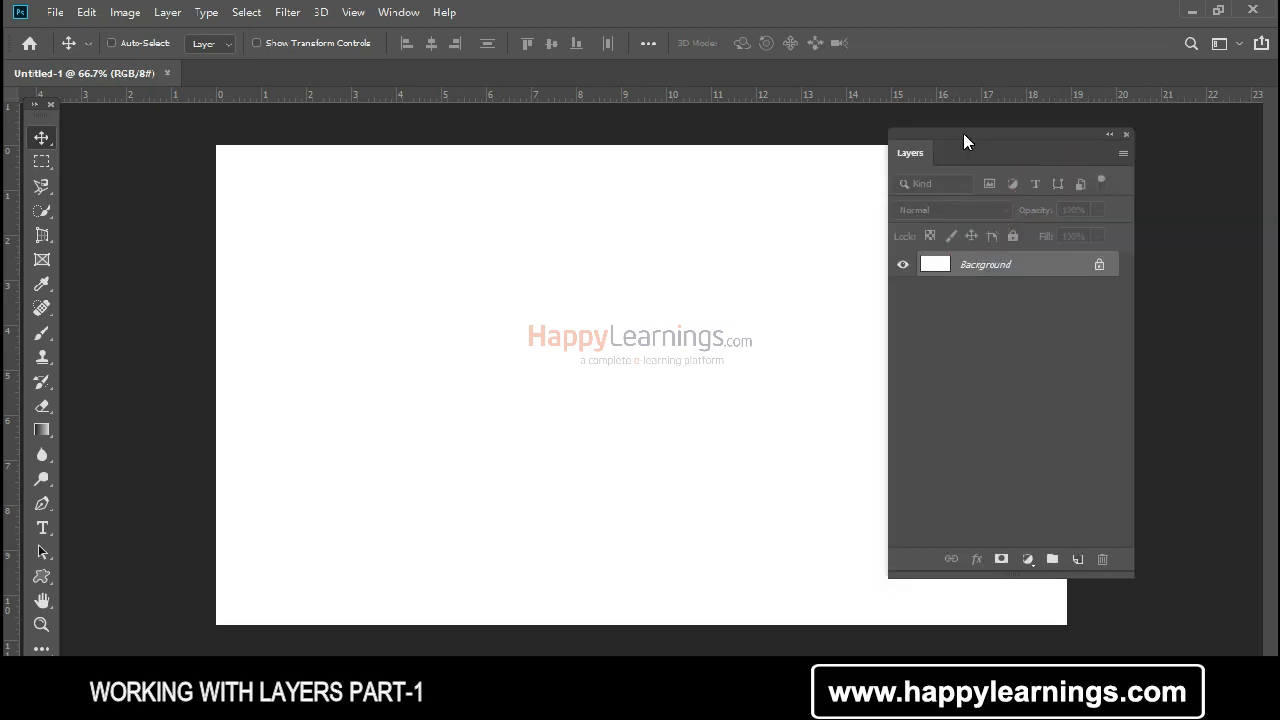
pyautogui.click(1128, 134)
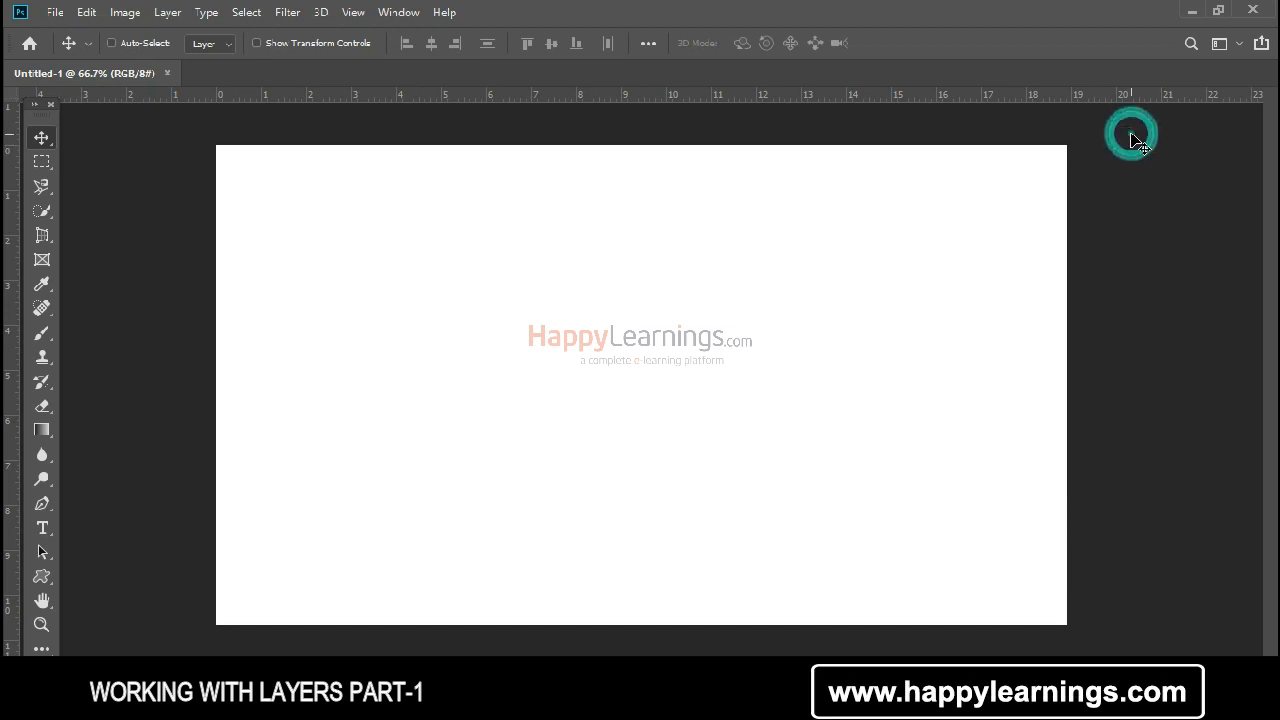
pyautogui.click(404, 14)
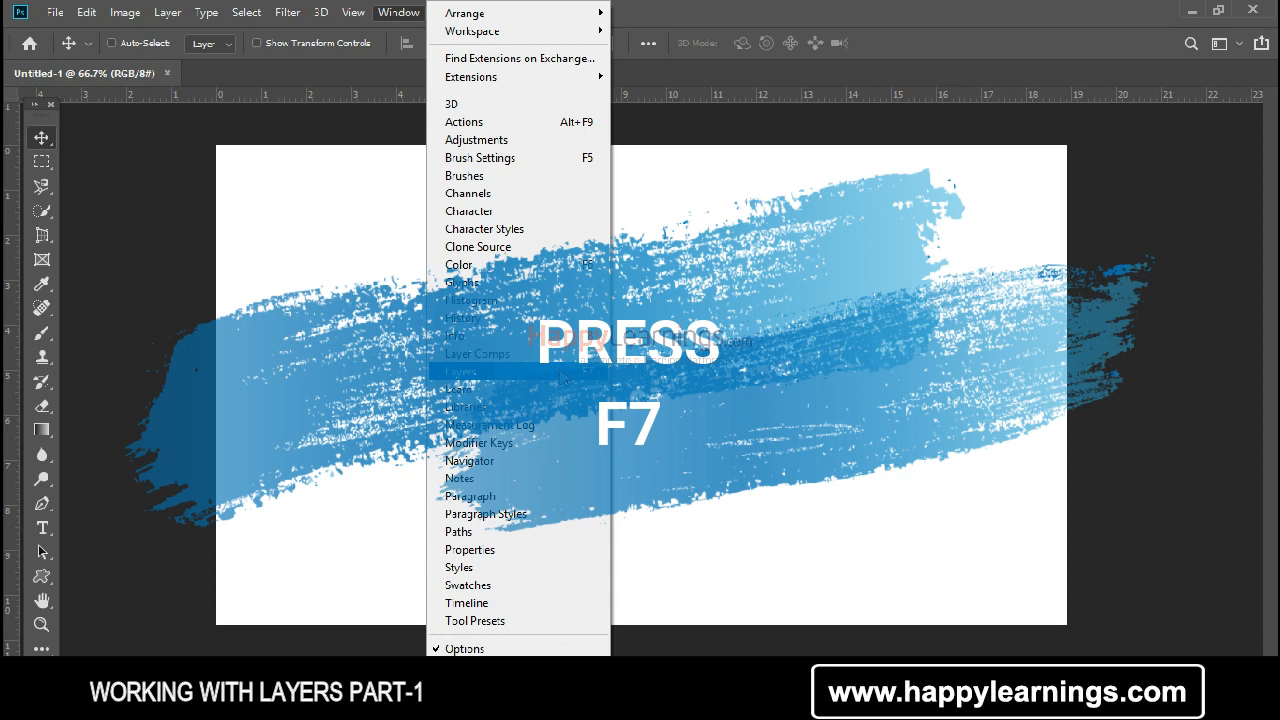
pyautogui.click(563, 378)
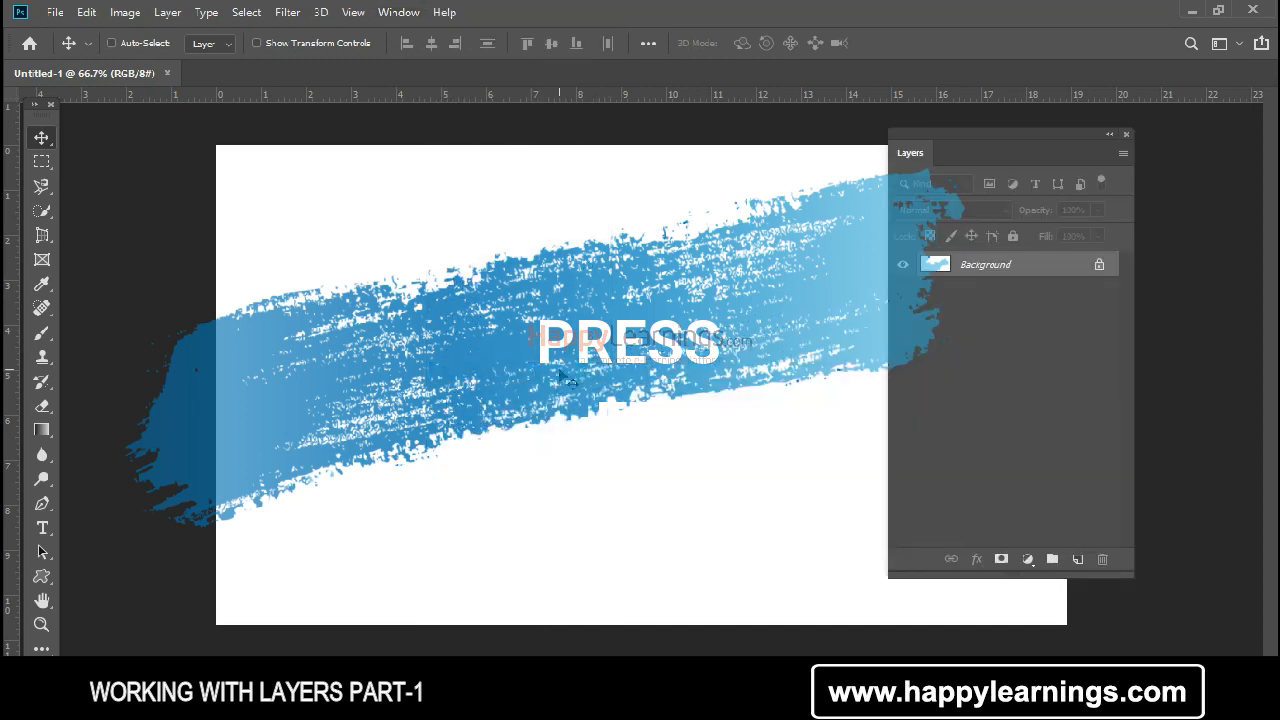
# Step: Toggle the Layers panel off and on several times, leaving it shown
pyautogui.press('F7')
pyautogui.press('F7')
pyautogui.press('F7')
pyautogui.press('F7')
pyautogui.press('F7')
pyautogui.press('F7')
# Step: Move the Layers panel away from the canvas centre and undock the Untitled-1 document into a floating window
pyautogui.moveTo(911, 134); pyautogui.dragTo(1003, 133)
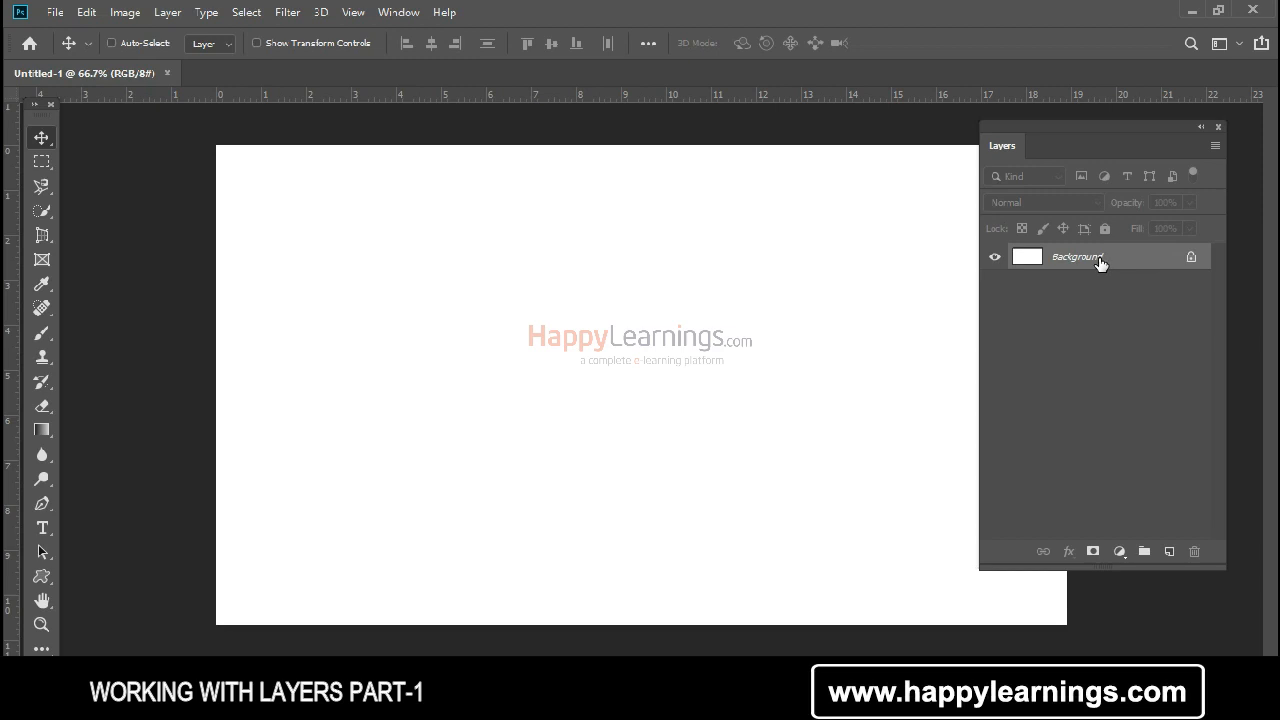
pyautogui.moveTo(105, 68); pyautogui.dragTo(160, 140)
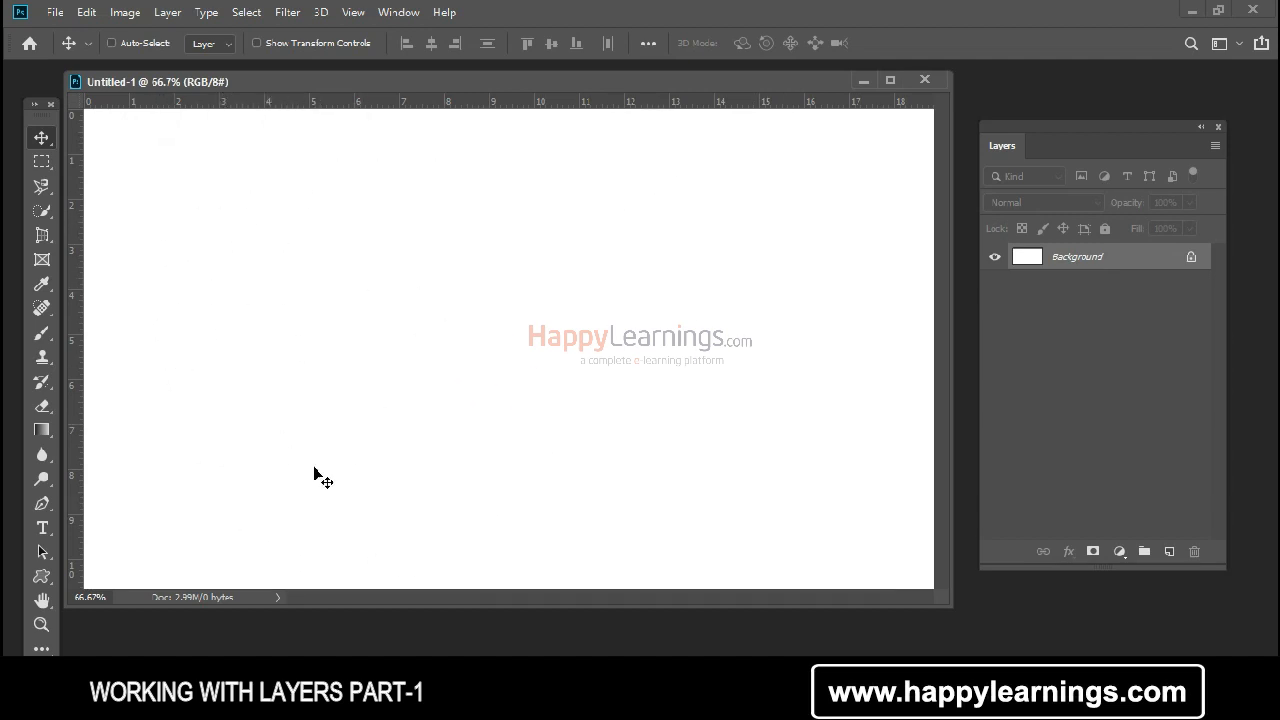
# Step: Fill the Background layer with the red foreground color and undo the fill
pyautogui.hotkey('alt', 'BackSpace')
pyautogui.click(1037, 252)
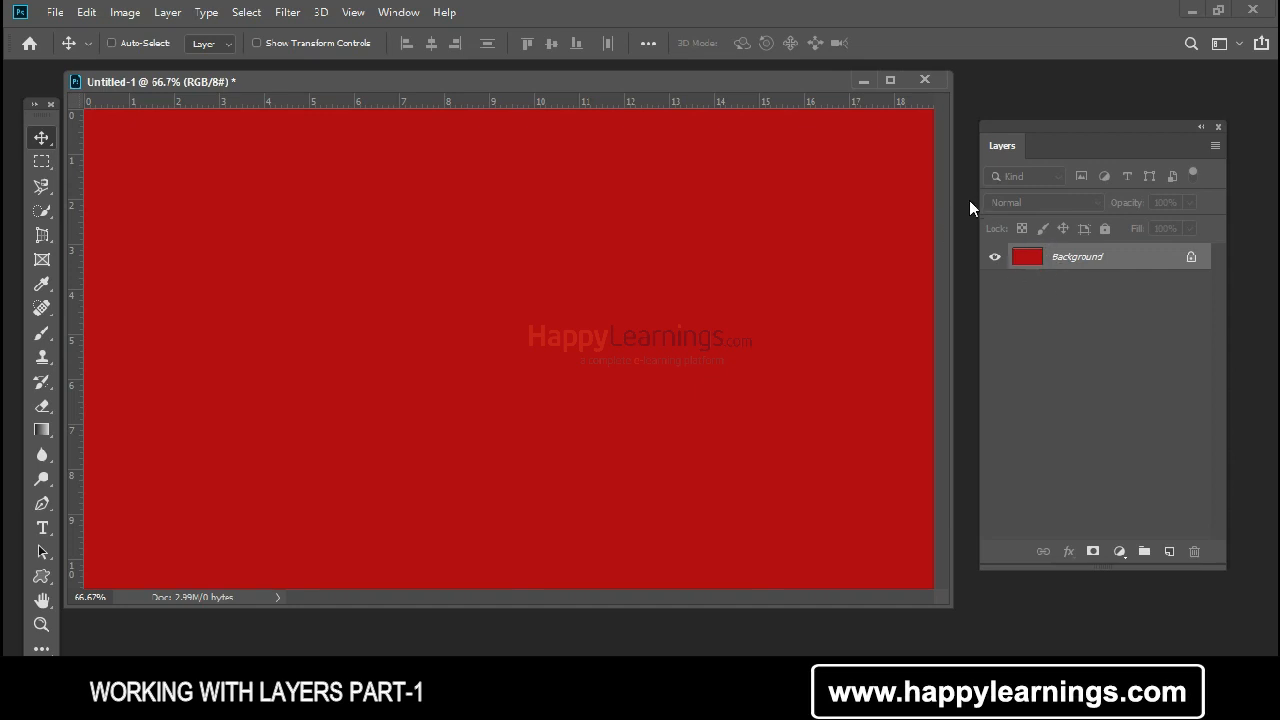
pyautogui.hotkey('ctrl', 'z')
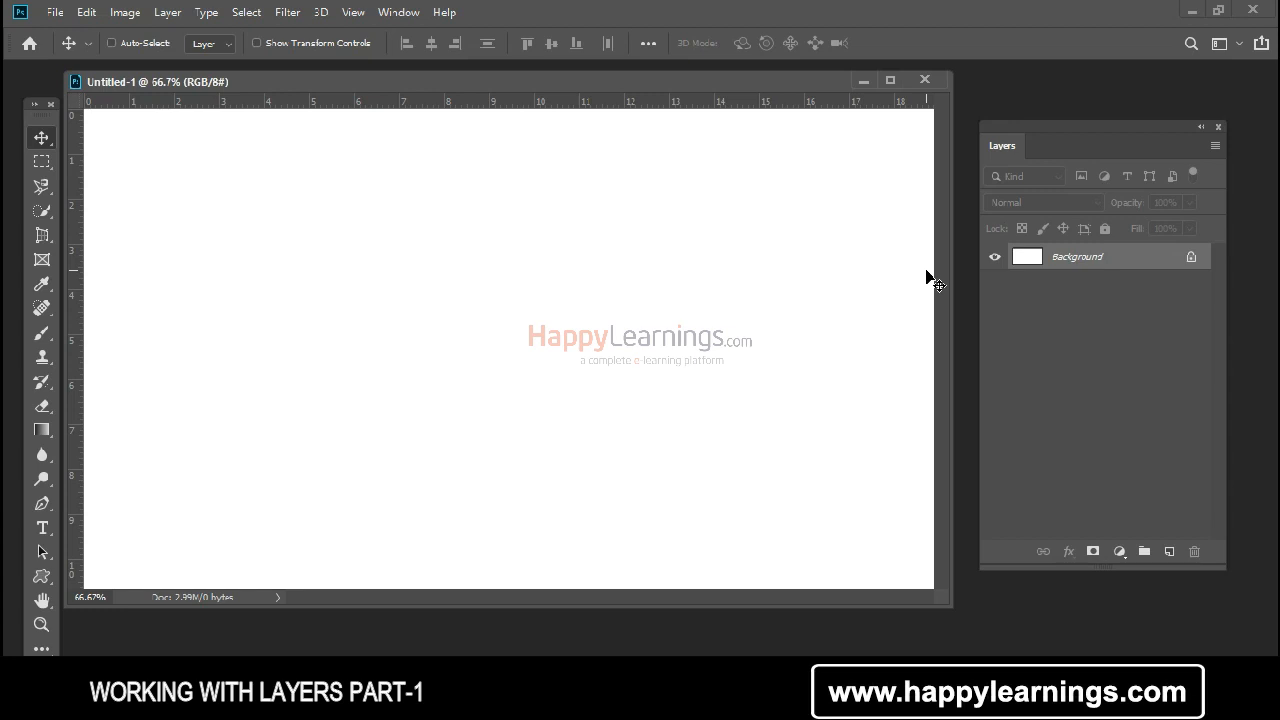
# Step: Reposition the Layers panel beside the document window and add one new empty layer above the Background
pyautogui.moveTo(995, 126); pyautogui.dragTo(989, 104)
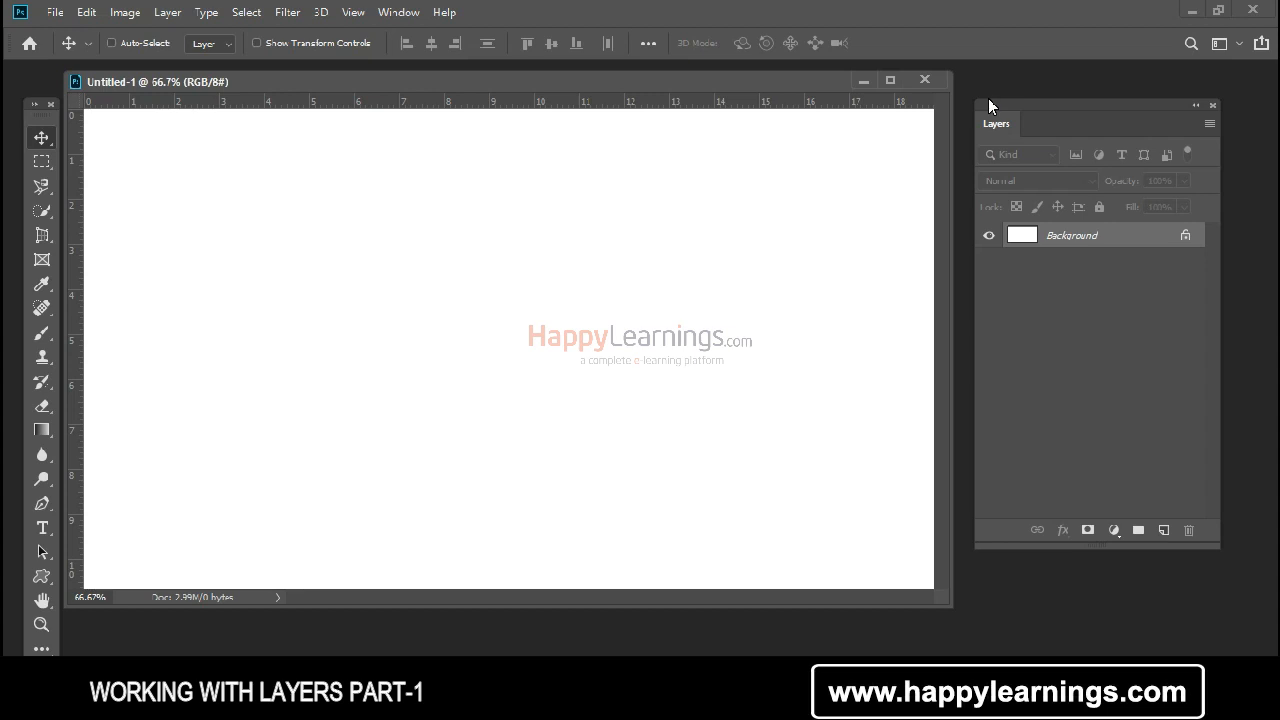
pyautogui.moveTo(988, 98); pyautogui.dragTo(1032, 87)
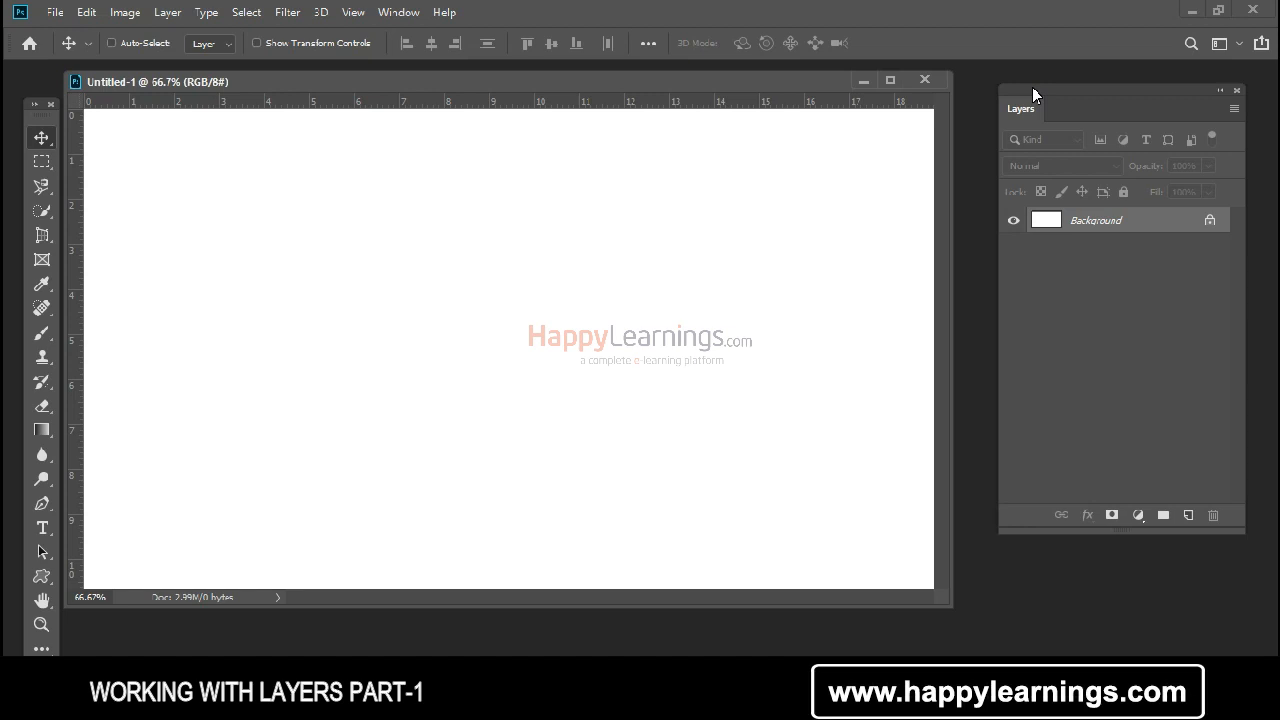
pyautogui.moveTo(1023, 86)
pyautogui.mouseDown()
pyautogui.moveTo(1016, 99)
pyautogui.moveTo(1014, 68)
pyautogui.mouseUp()
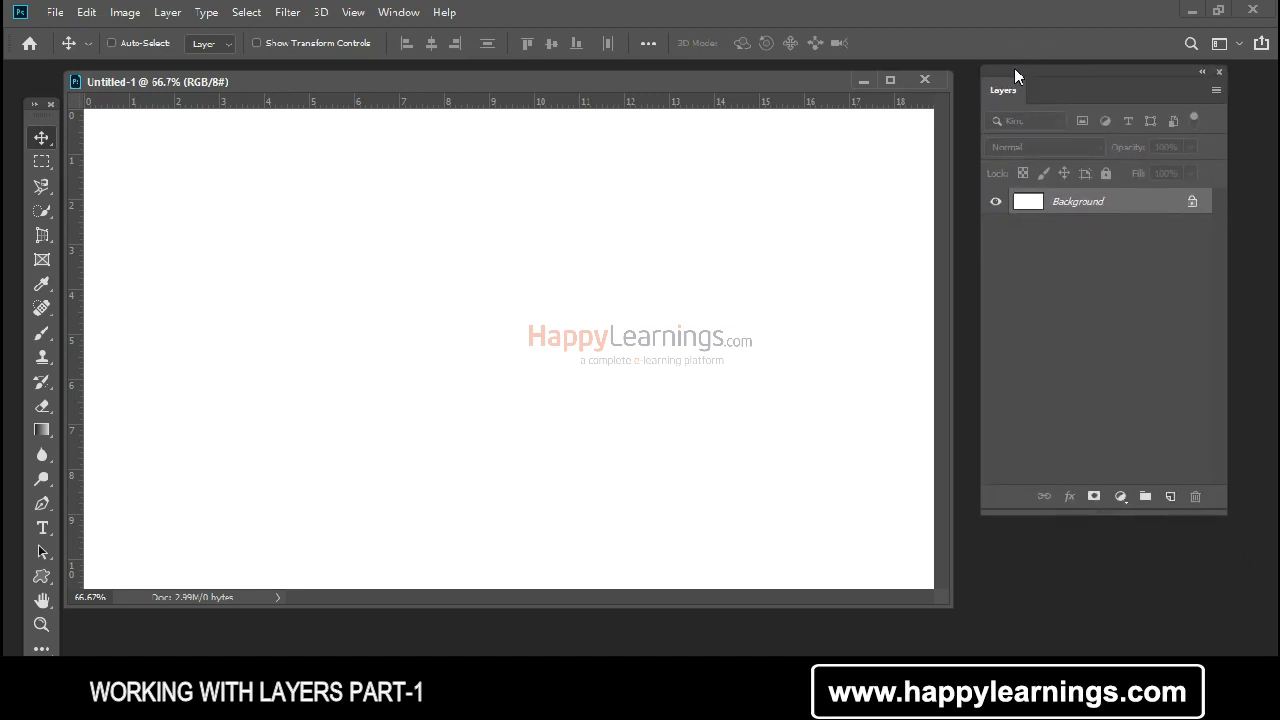
pyautogui.click(1167, 497)
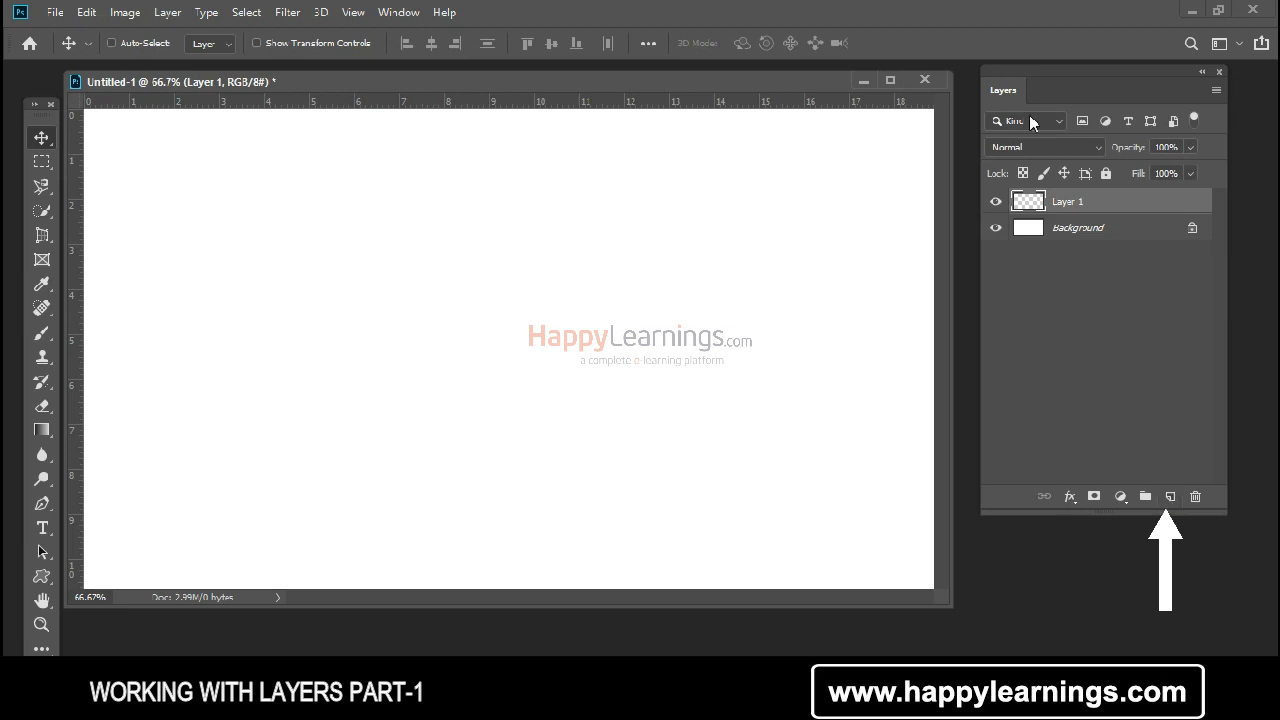
pyautogui.moveTo(1057, 70); pyautogui.dragTo(1017, 76)
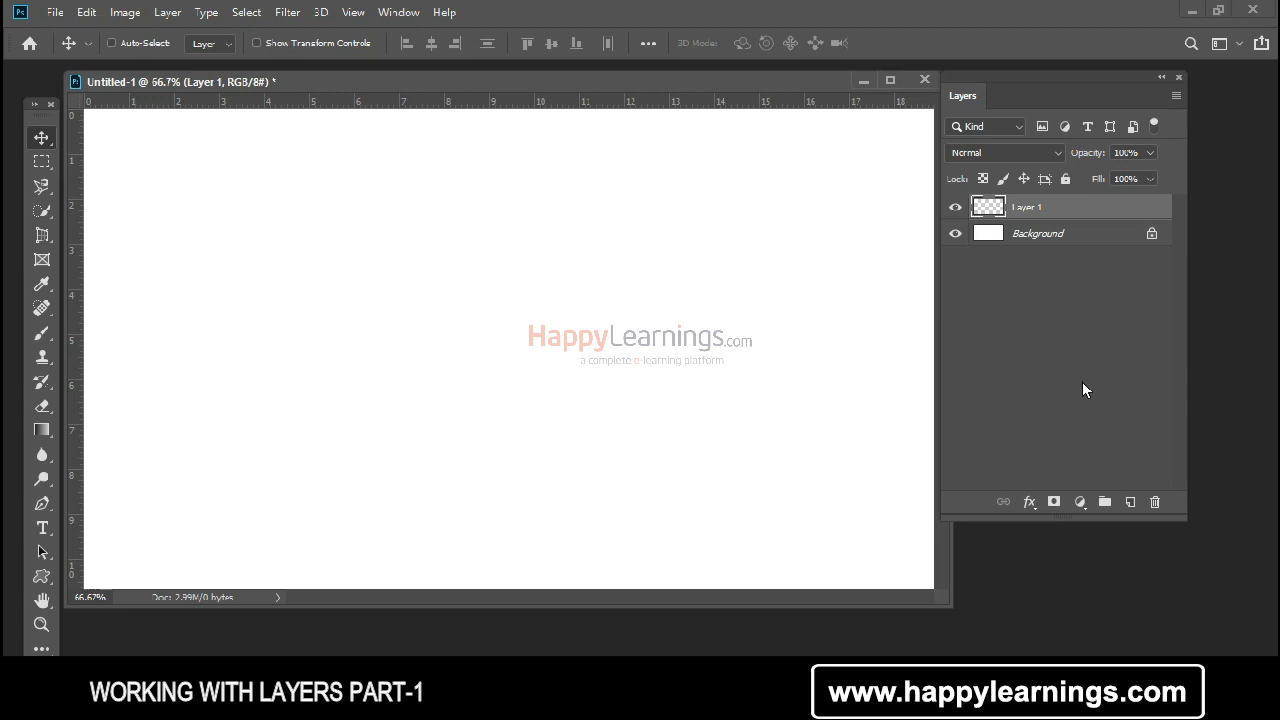
# Step: Add nine more empty layers above Layer 1, up to Layer 10
pyautogui.click(1133, 510)
pyautogui.click(1133, 510)
pyautogui.click(1133, 510)
pyautogui.click(1133, 510)
pyautogui.click(1133, 510)
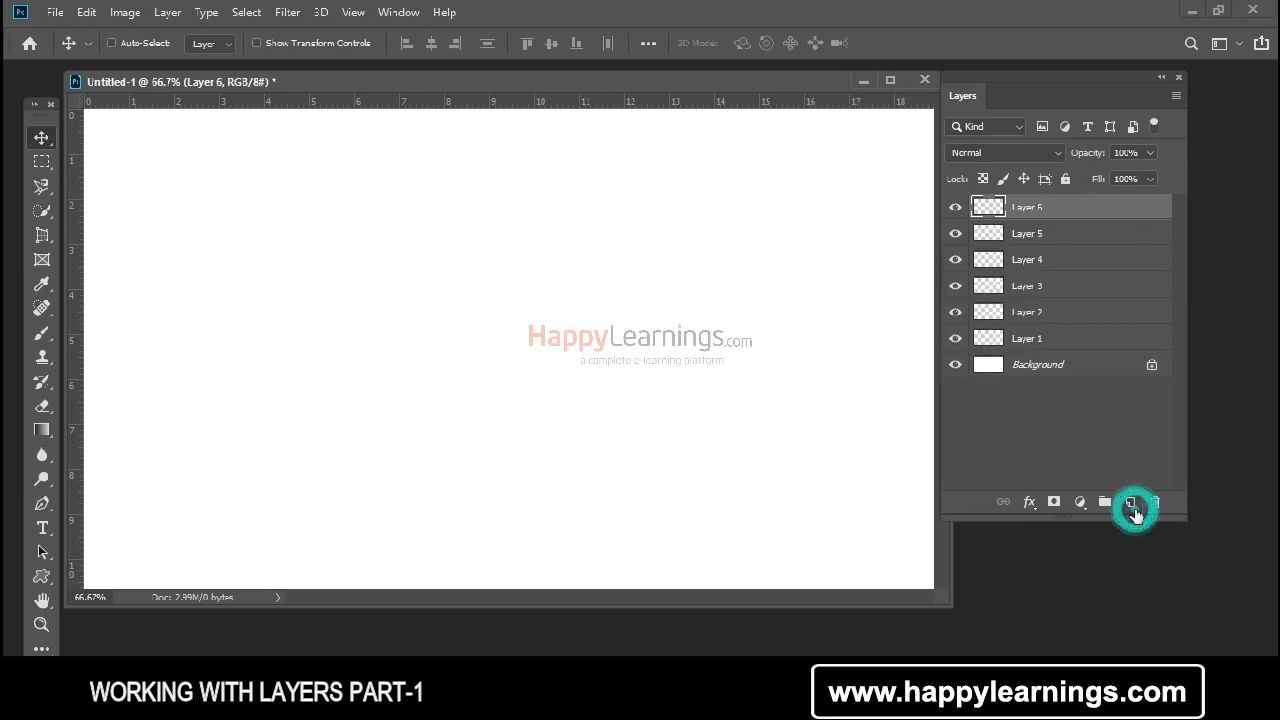
pyautogui.click(1133, 510)
pyautogui.click(1133, 510)
pyautogui.click(1133, 510)
pyautogui.click(1133, 510)
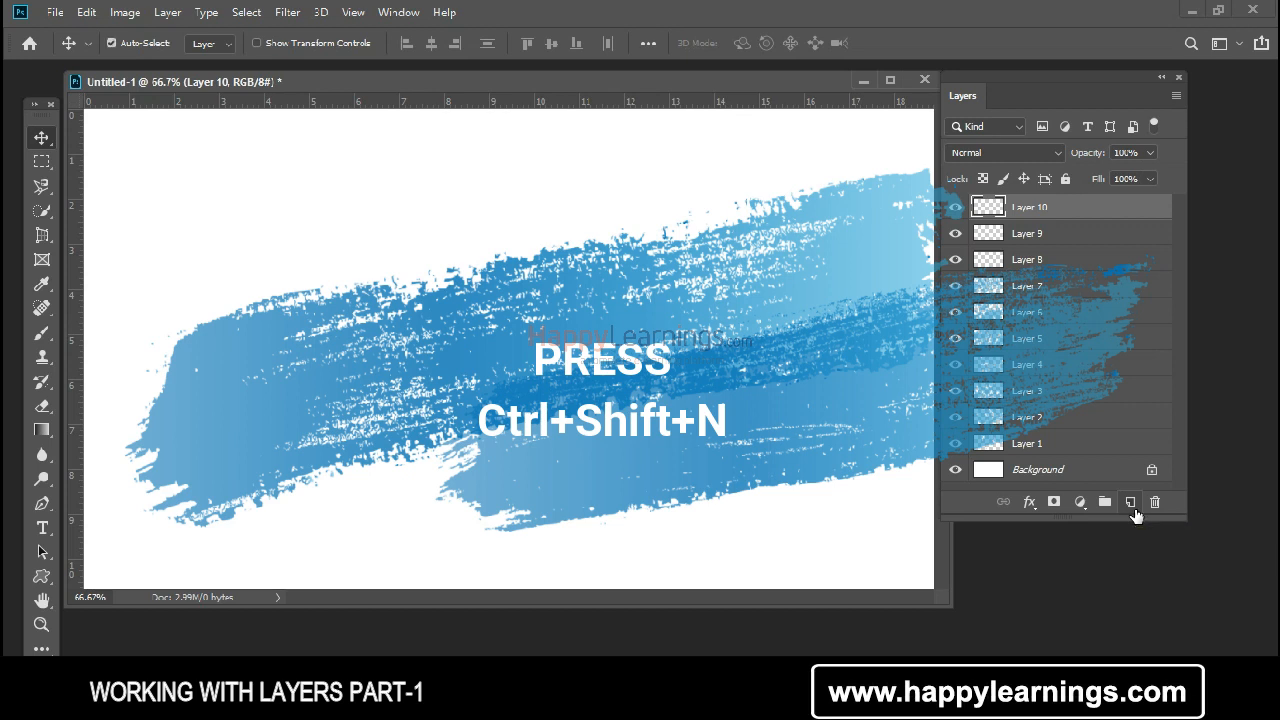
# Step: Create a new layer named BG with a Red color label, keeping Normal mode and 100% opacity
pyautogui.hotkey('ctrl', 'shift', 'n')
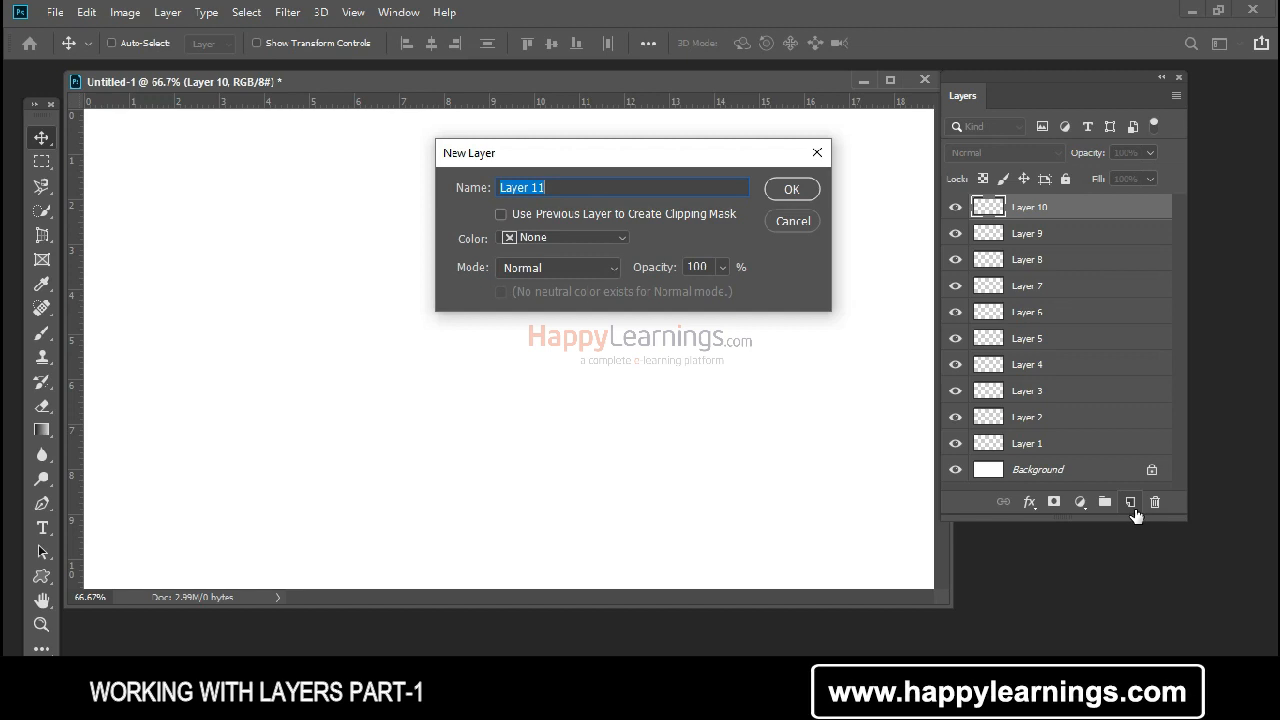
pyautogui.moveTo(595, 155); pyautogui.dragTo(490, 232)
pyautogui.click(578, 223)
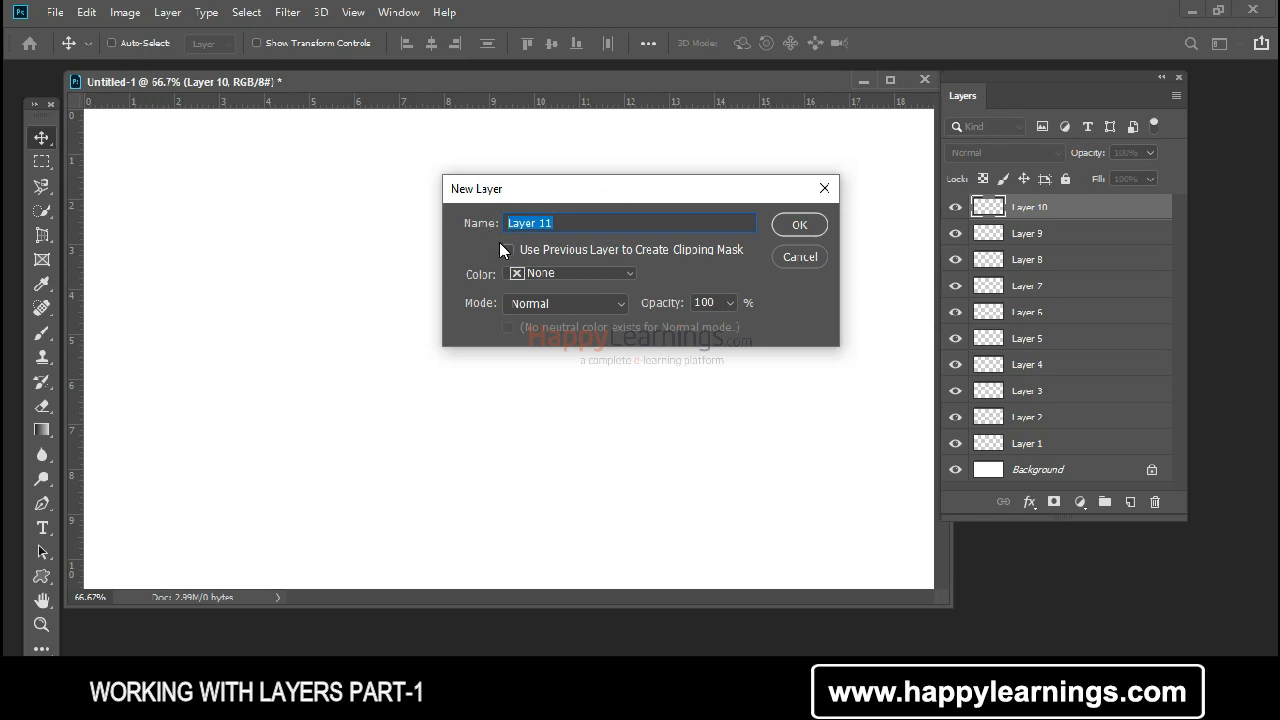
pyautogui.write('EG')
pyautogui.click(592, 274)
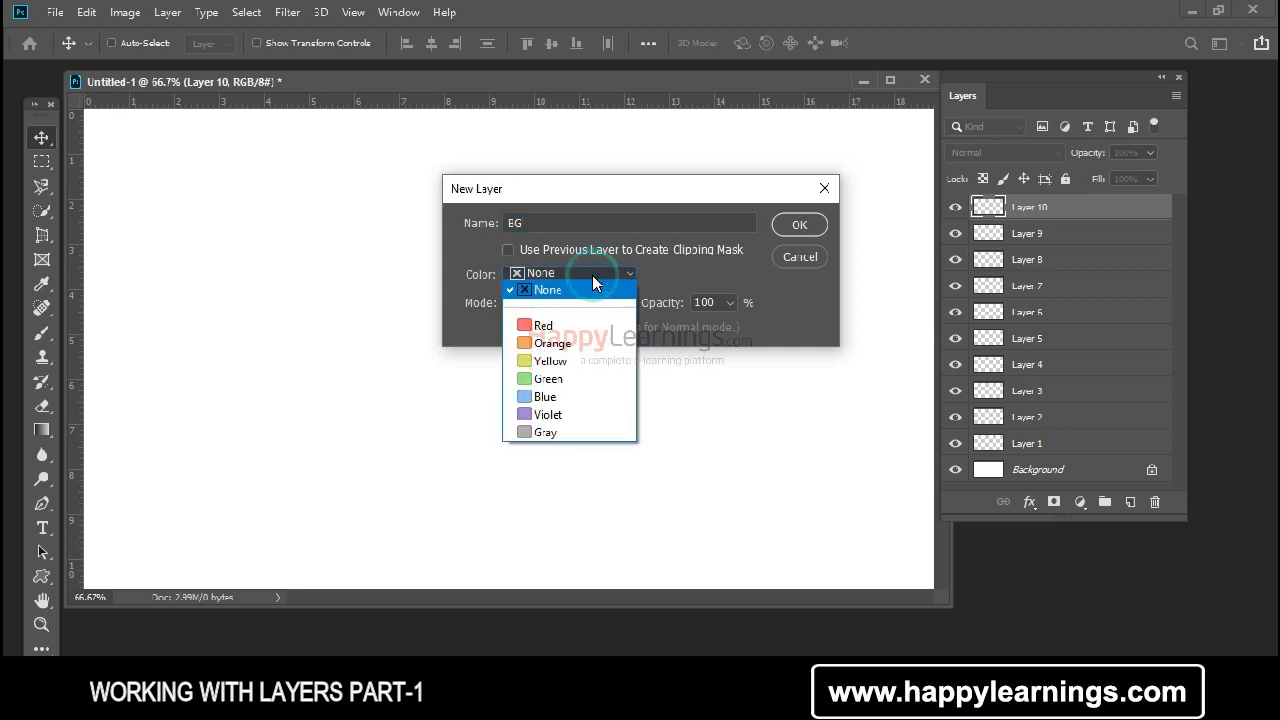
pyautogui.click(596, 330)
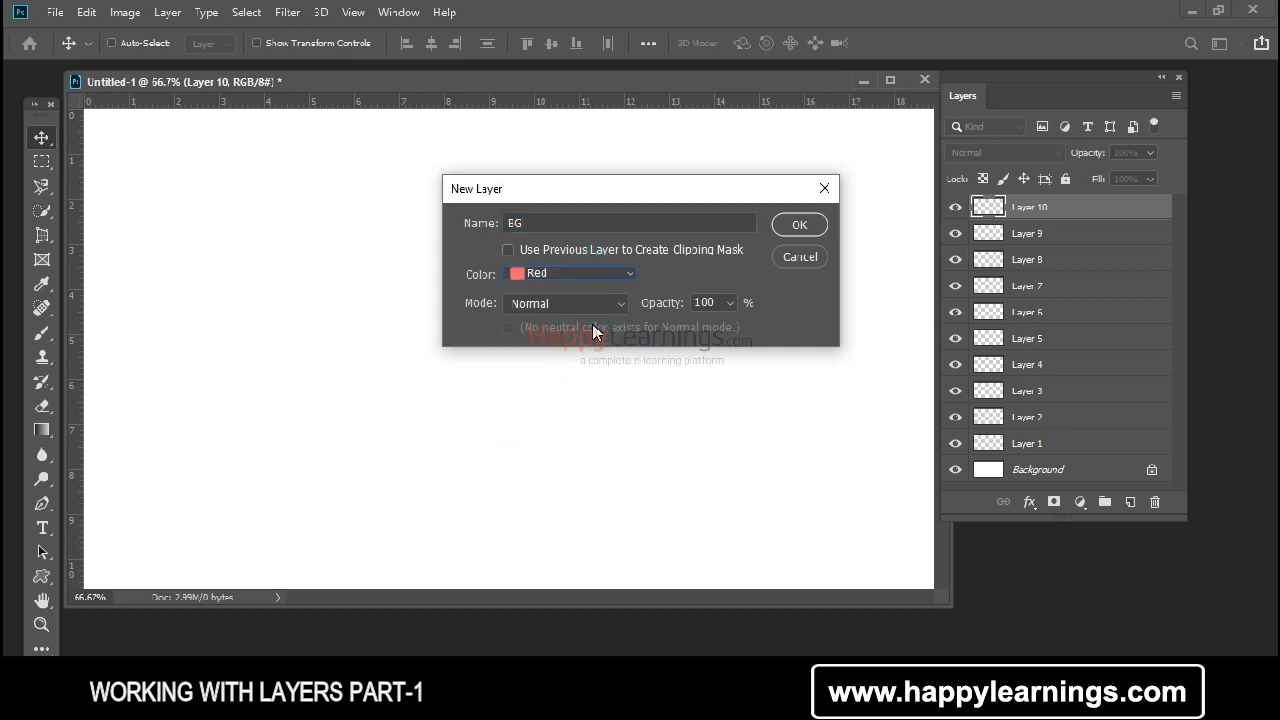
pyautogui.click(603, 304)
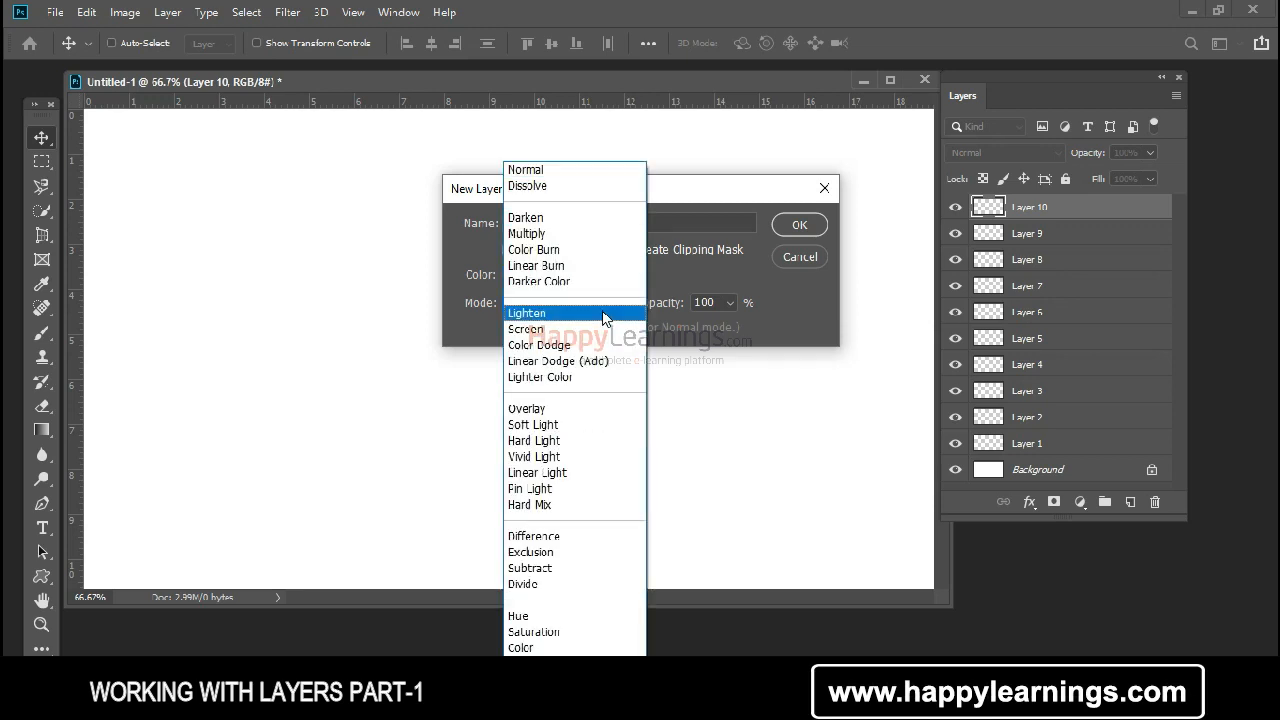
pyautogui.click(779, 340)
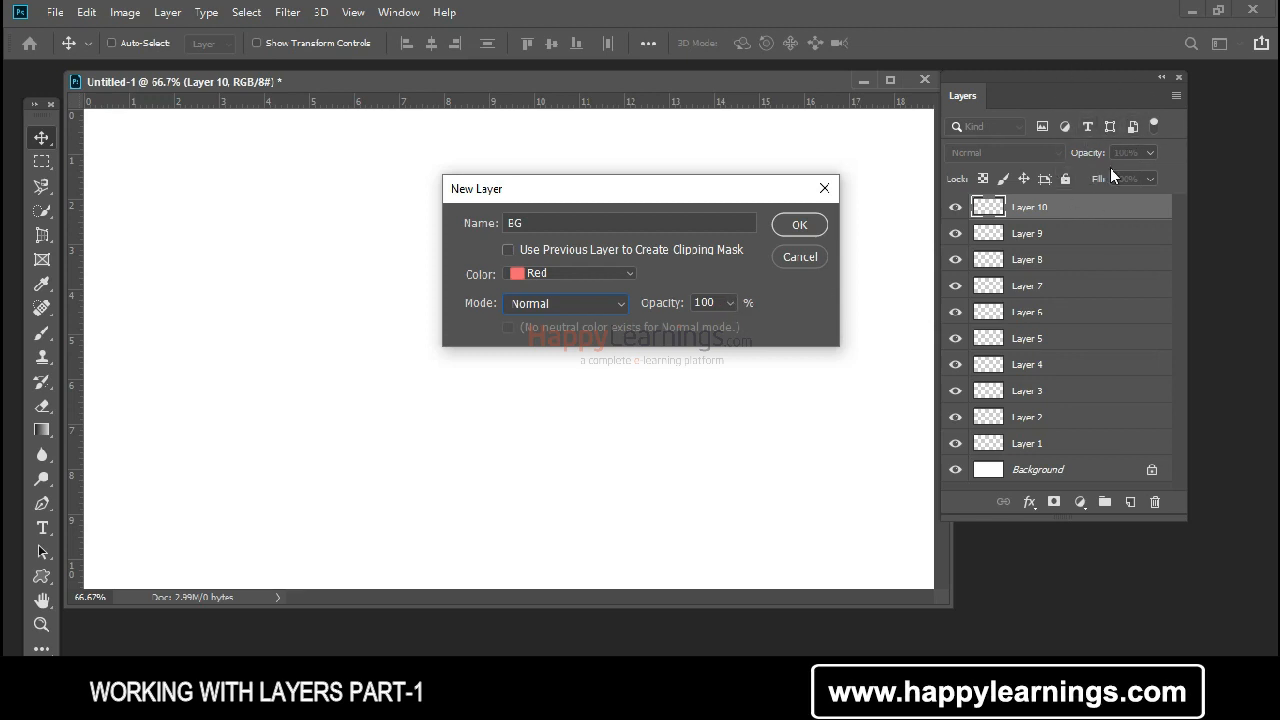
pyautogui.click(800, 225)
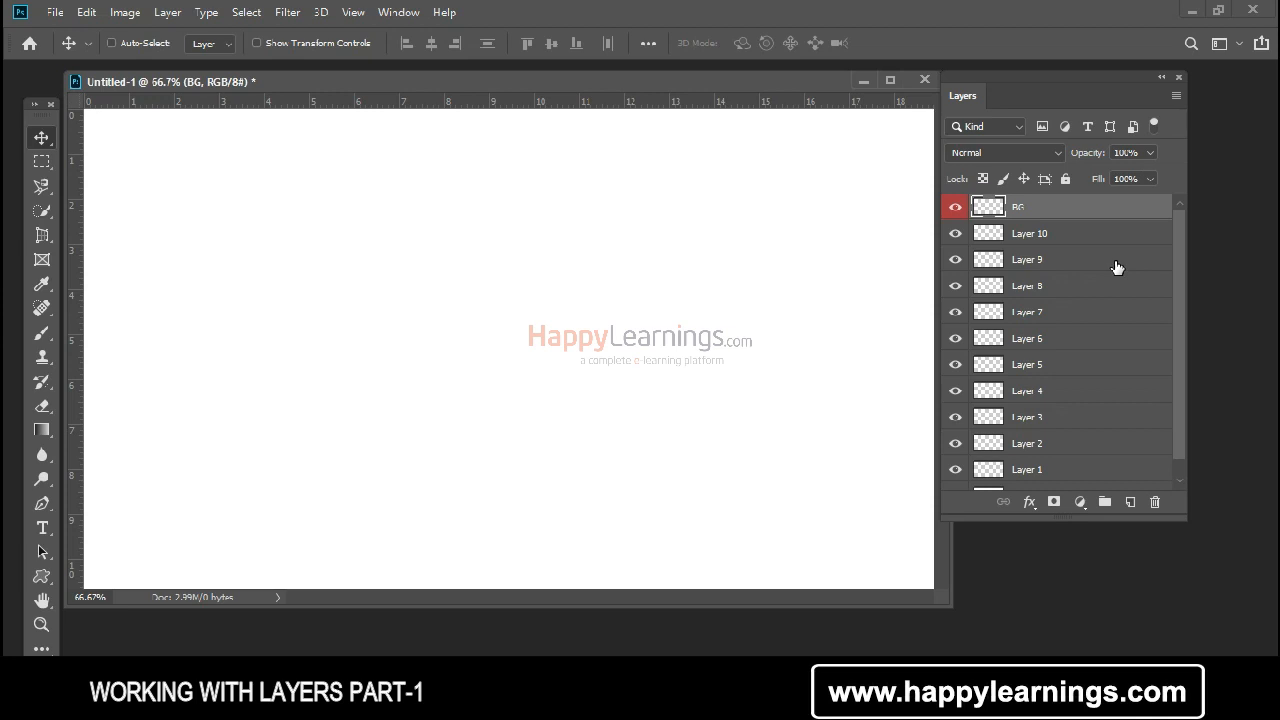
# Step: Look through the layer stack and shift the floating document window clear of the Layers panel
pyautogui.scroll(-2, 1105, 280)
pyautogui.scroll(2, 1081, 350)
pyautogui.scroll(-1, 1081, 353)
pyautogui.scroll(1, 1081, 354)
pyautogui.moveTo(489, 80); pyautogui.dragTo(500, 92)
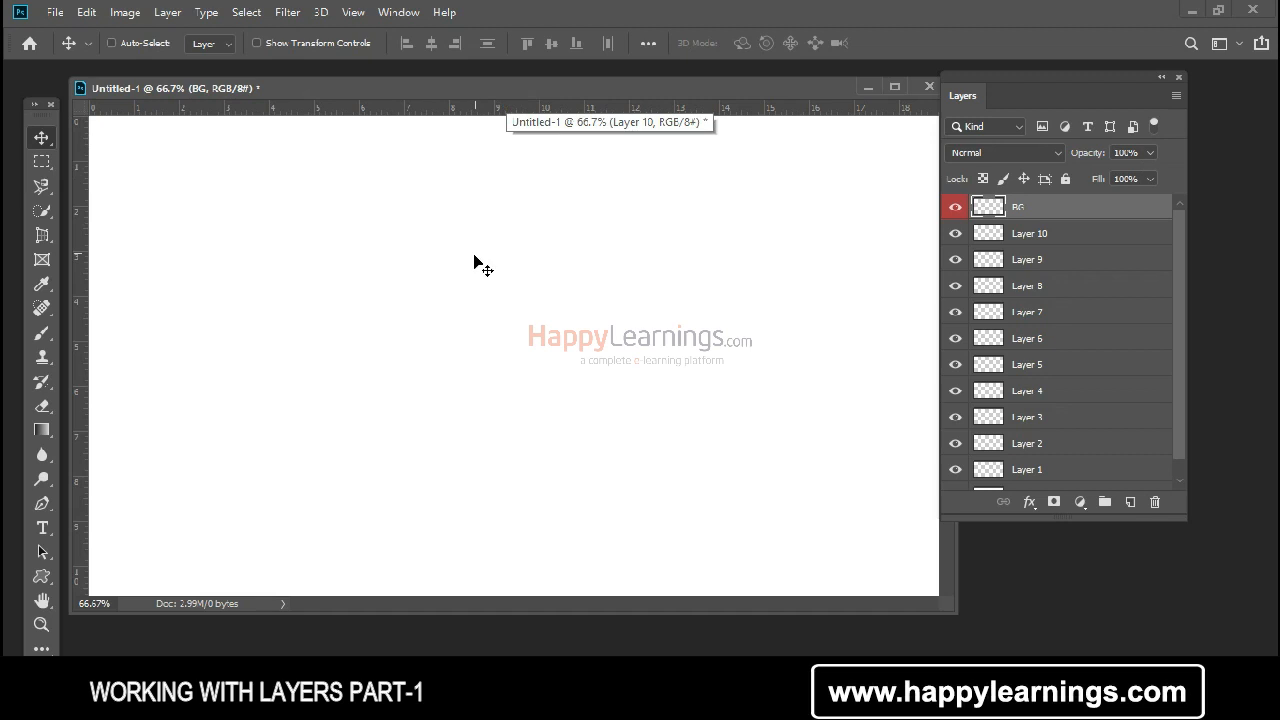
pyautogui.moveTo(409, 86)
pyautogui.mouseDown()
pyautogui.moveTo(312, 81)
pyautogui.moveTo(408, 104)
pyautogui.mouseUp()
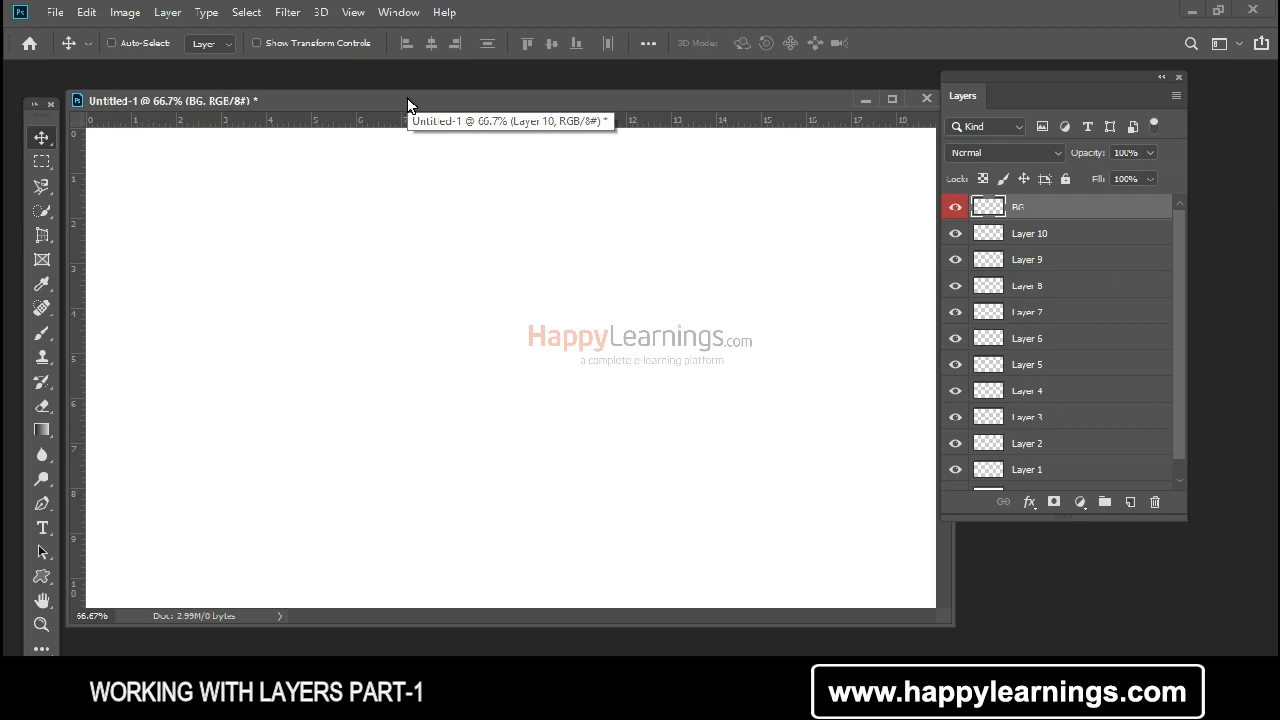
pyautogui.moveTo(408, 99)
pyautogui.mouseDown()
pyautogui.moveTo(440, 118)
pyautogui.moveTo(397, 96)
pyautogui.mouseUp()
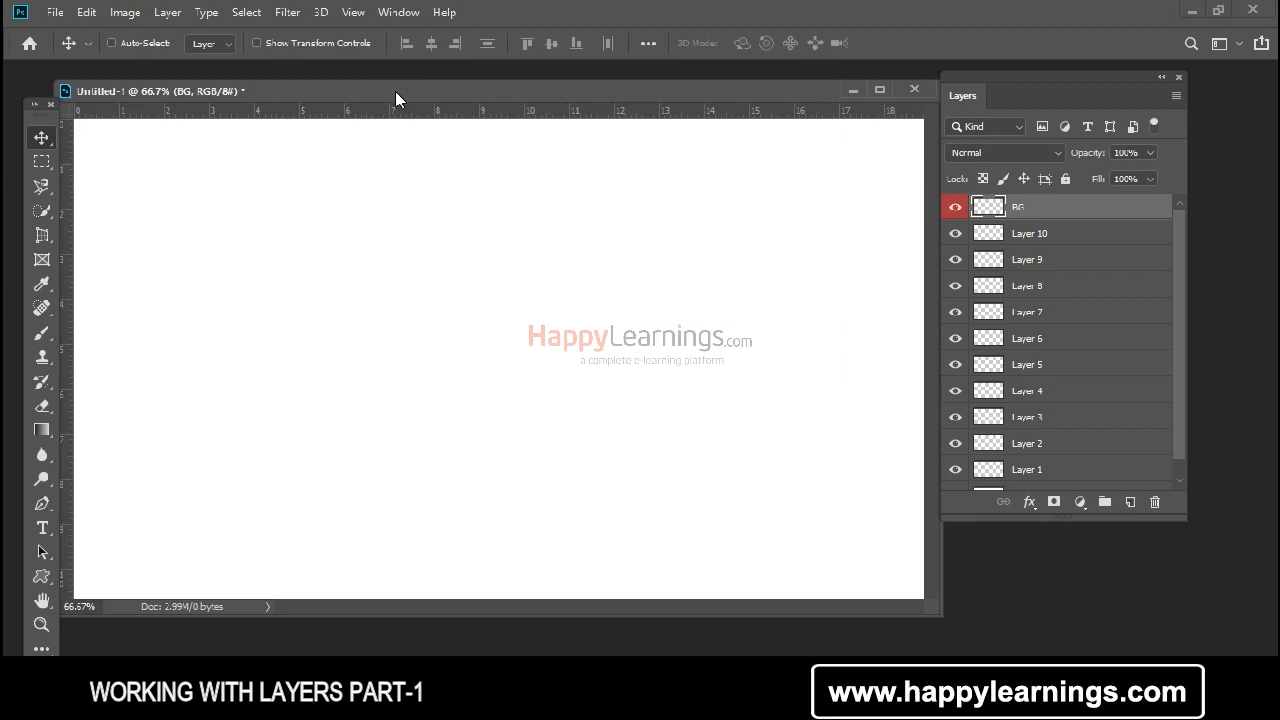
# Step: Delete Layer 10 down through Layer 1 one after another, and delete the BG layer, keeping only the Background
pyautogui.click(1008, 234)
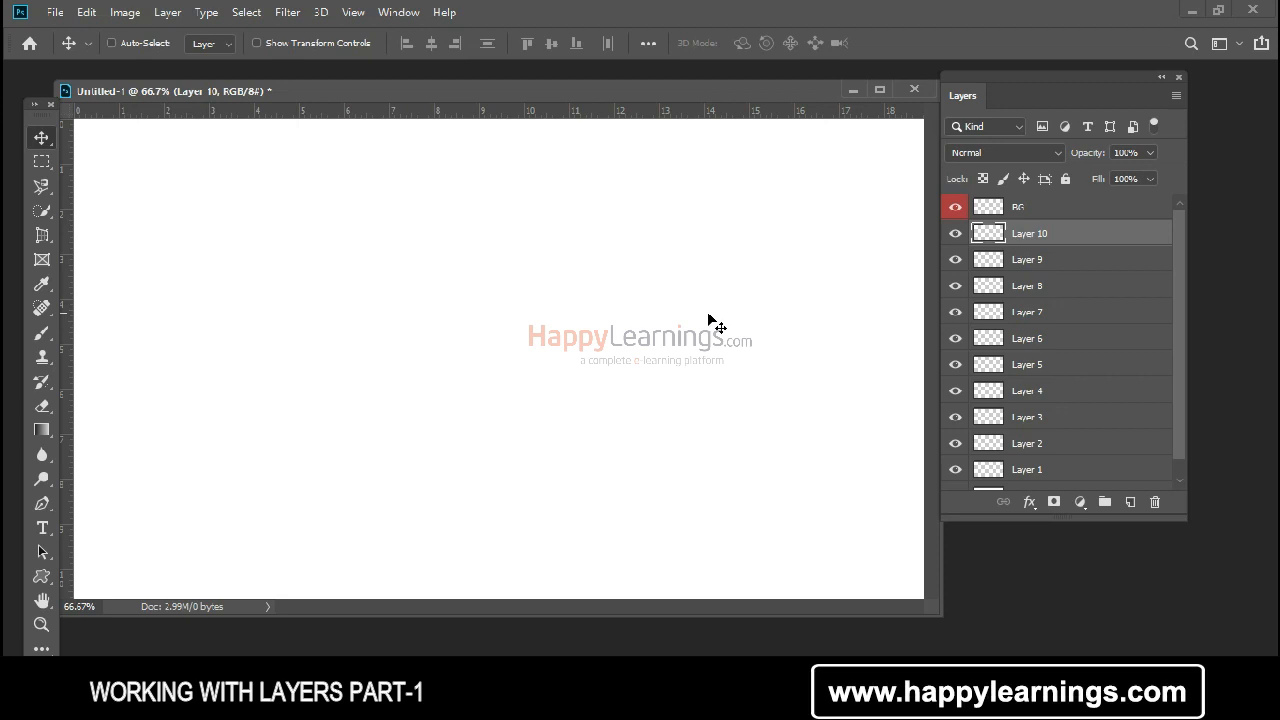
pyautogui.scroll(-1, 1087, 348)
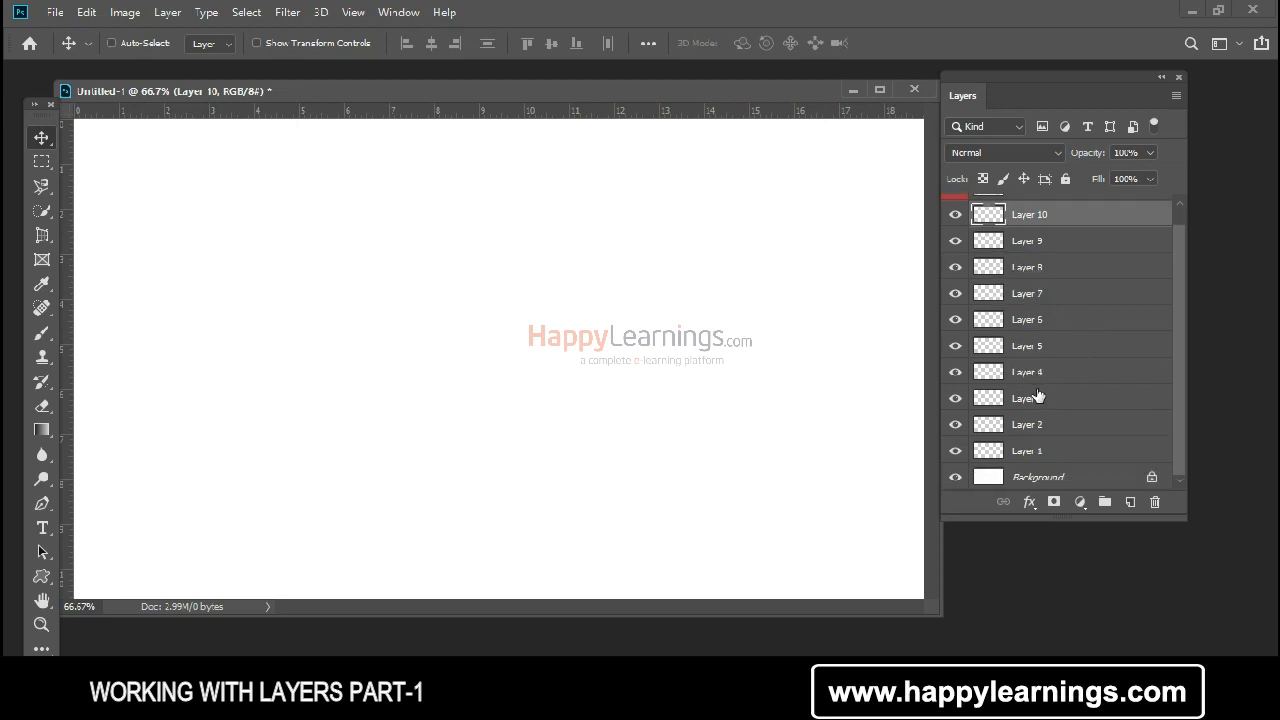
pyautogui.scroll(1, 1038, 397)
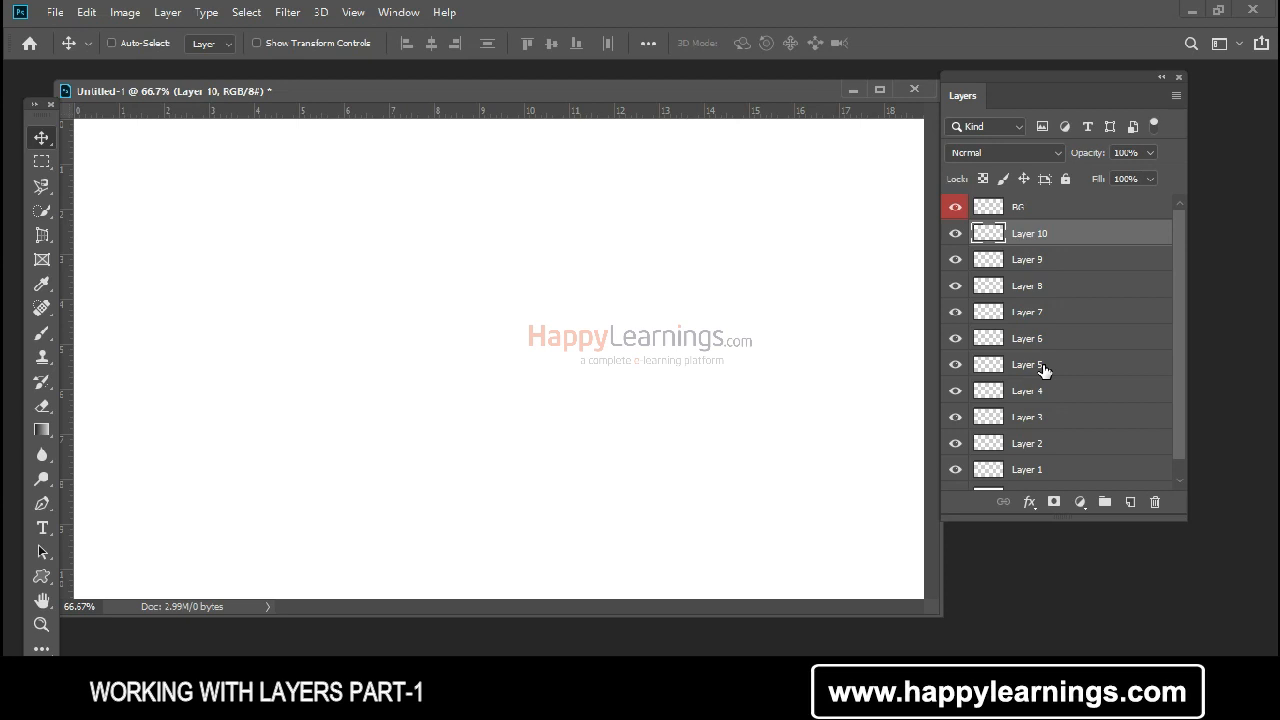
pyautogui.press('Delete')
pyautogui.press('Delete')
pyautogui.press('Delete')
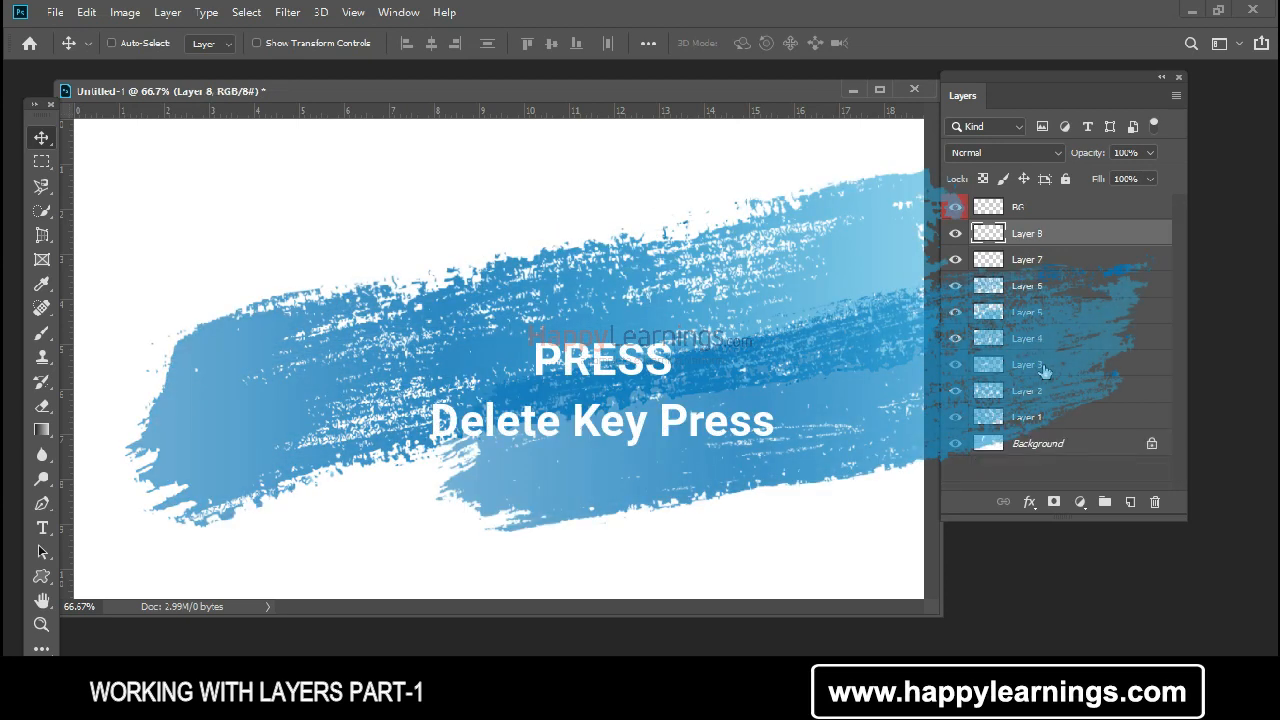
pyautogui.press('Delete')
pyautogui.press('Delete')
pyautogui.press('Delete')
pyautogui.press('Delete')
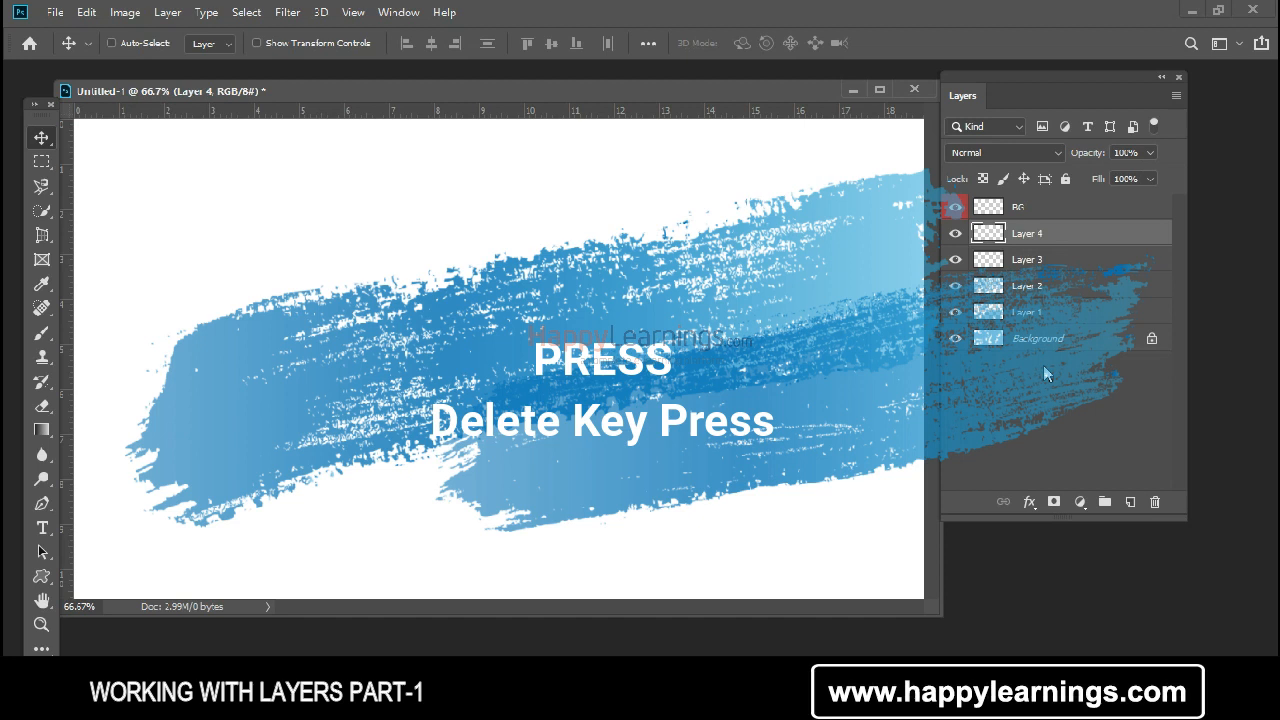
pyautogui.press('Delete')
pyautogui.press('Delete')
pyautogui.press('Delete')
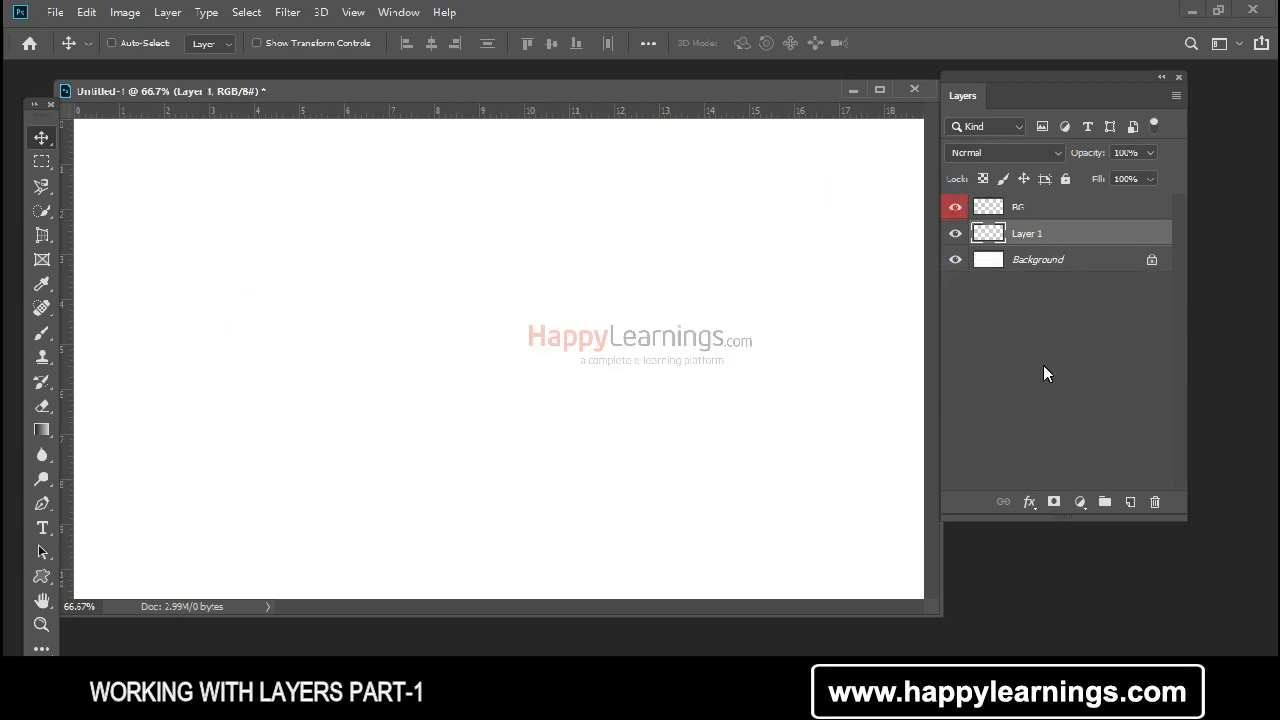
pyautogui.click(1098, 218)
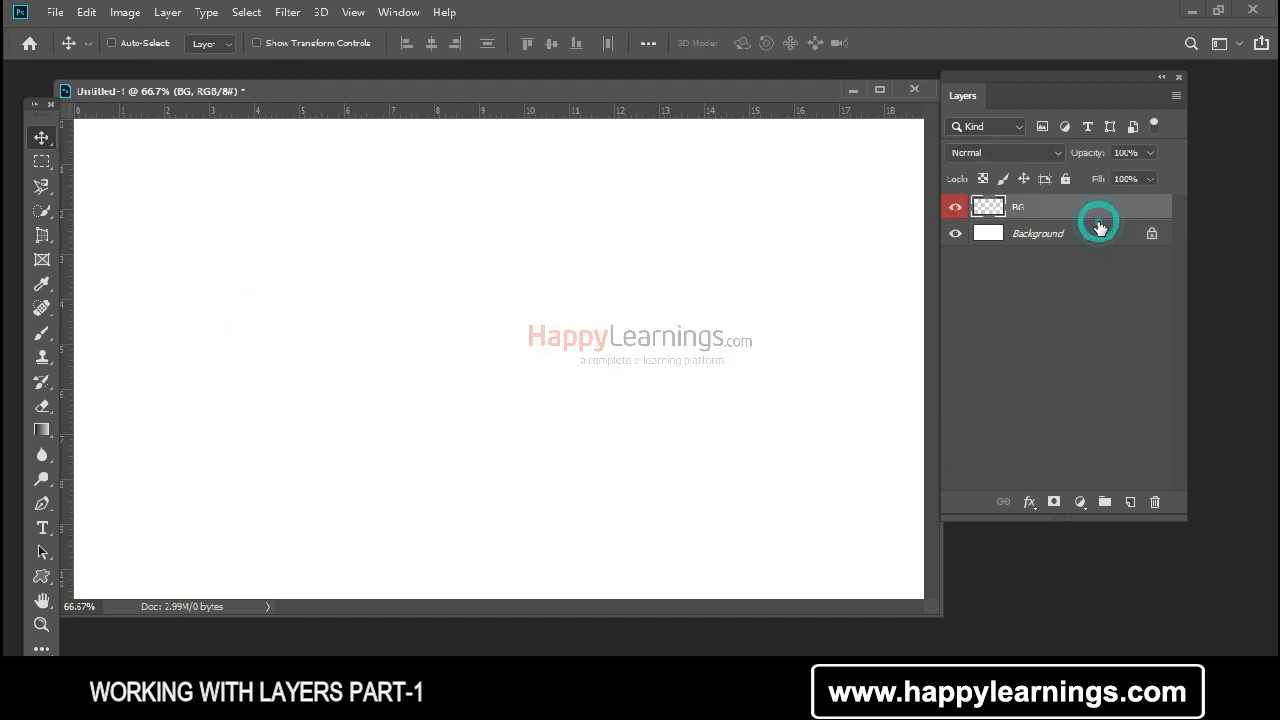
pyautogui.press('Delete')
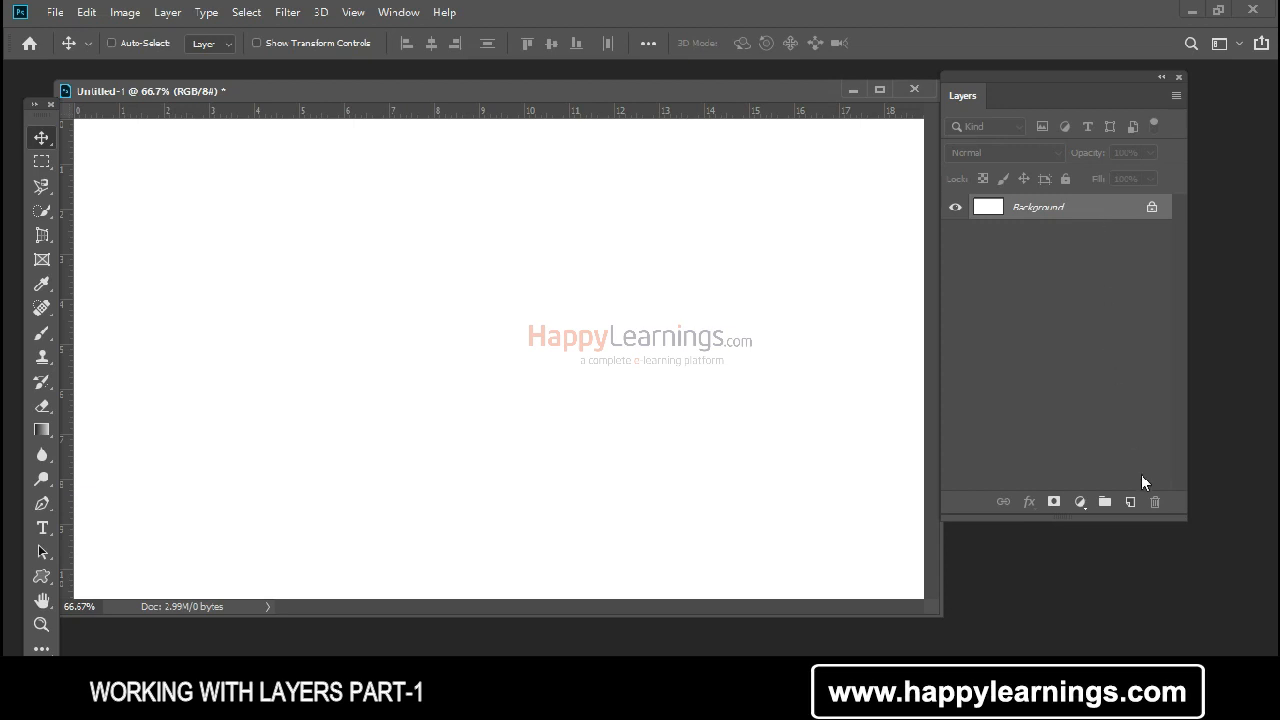
# Step: Add a new layer, select a rectangle about 10 by 5 ruler units, fill it with the red foreground color and deselect
pyautogui.click(1132, 503)
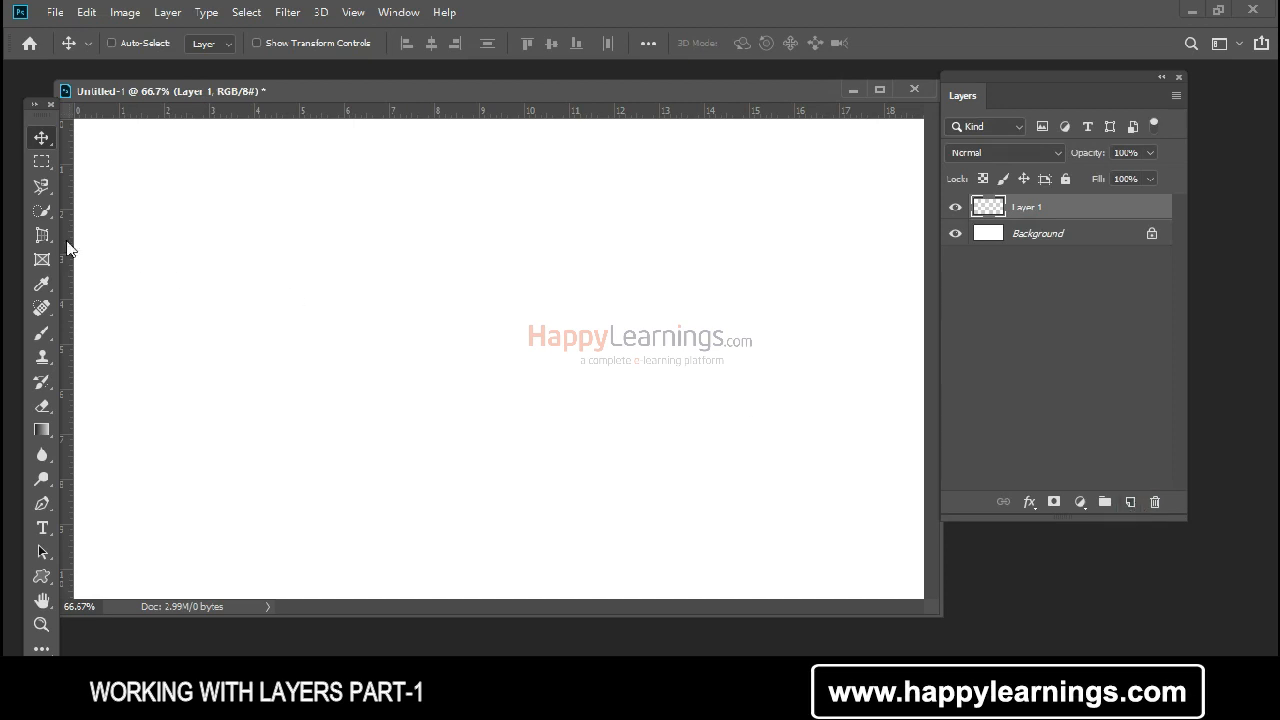
pyautogui.click(42, 164)
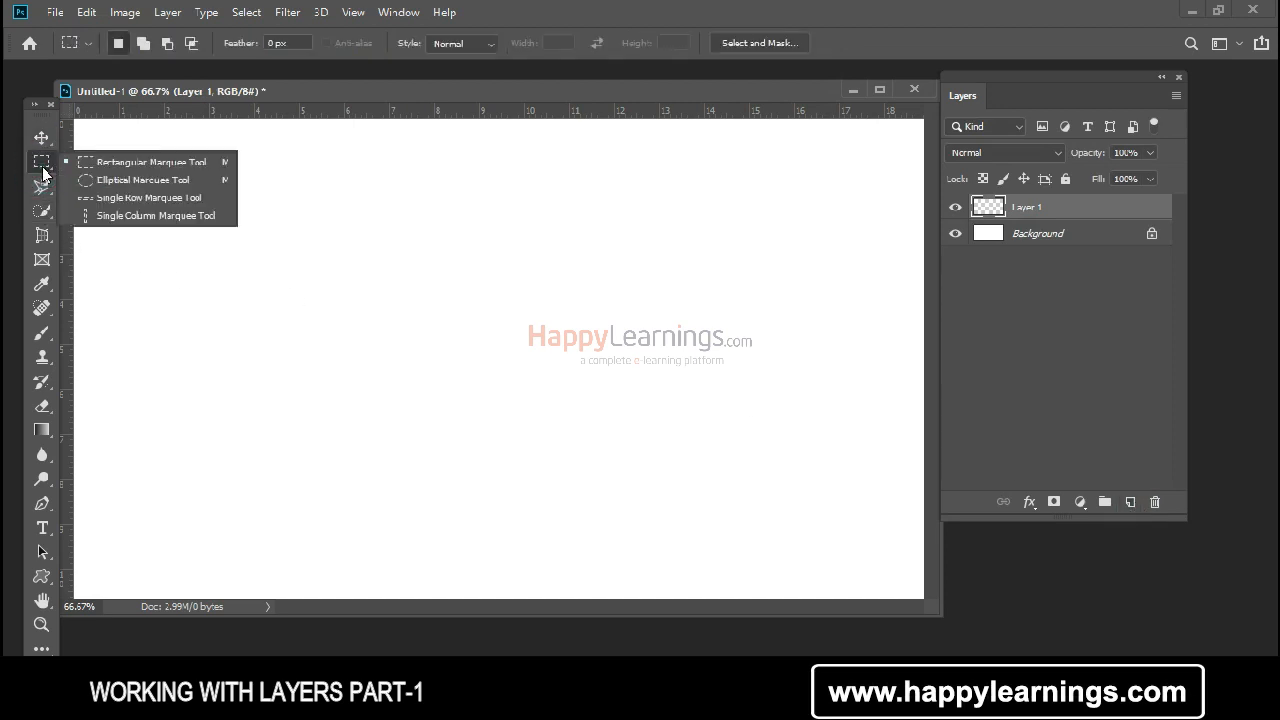
pyautogui.click(135, 163)
pyautogui.moveTo(188, 208); pyautogui.dragTo(650, 422)
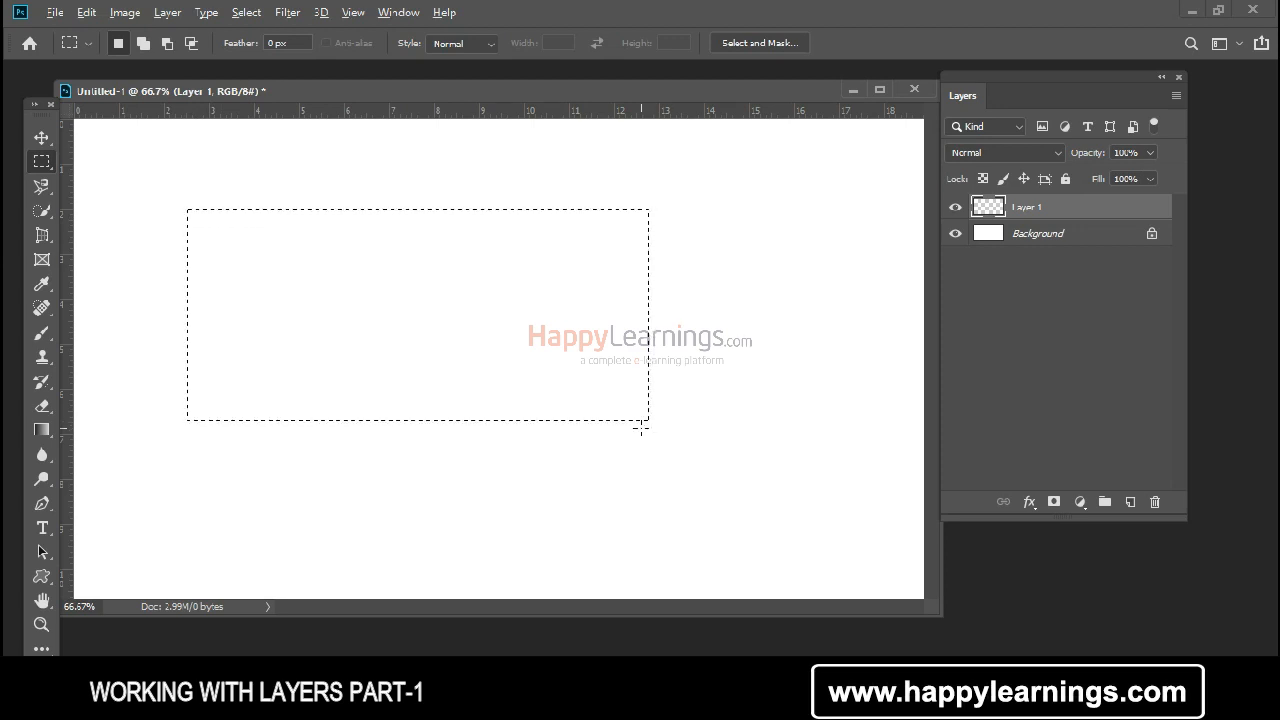
pyautogui.hotkey('alt', 'BackSpace')
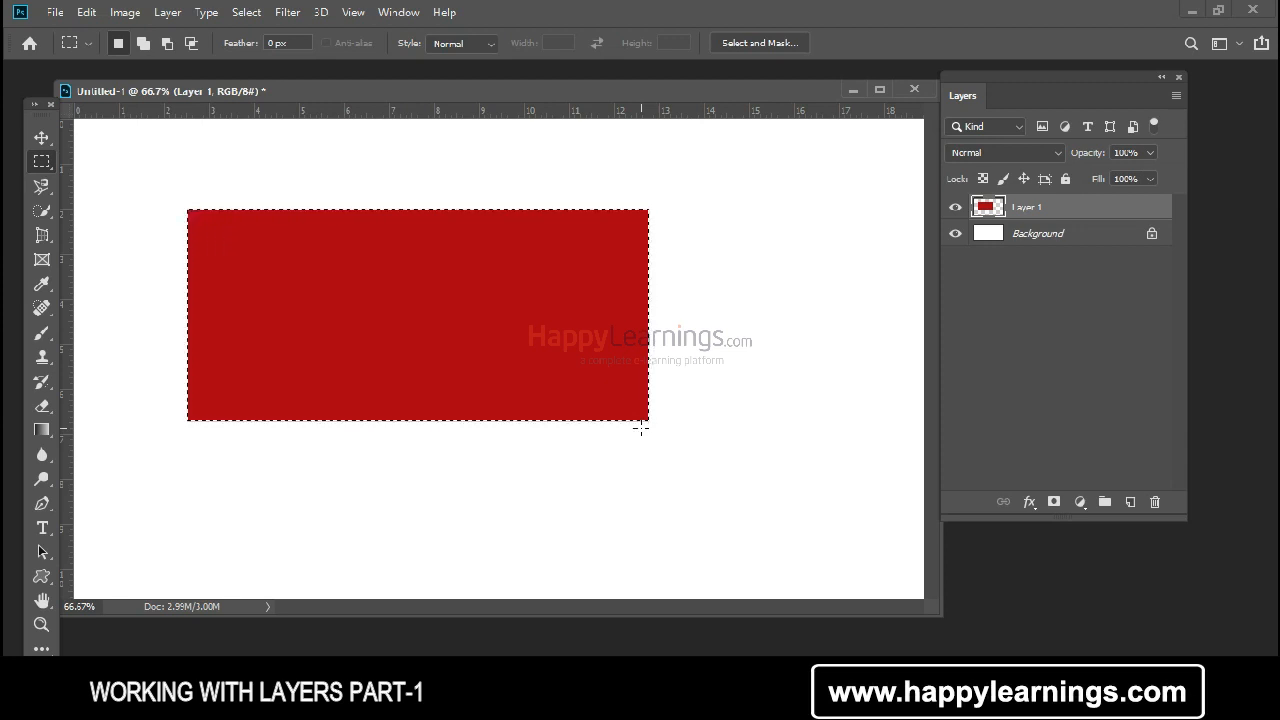
pyautogui.hotkey('ctrl', 'd')
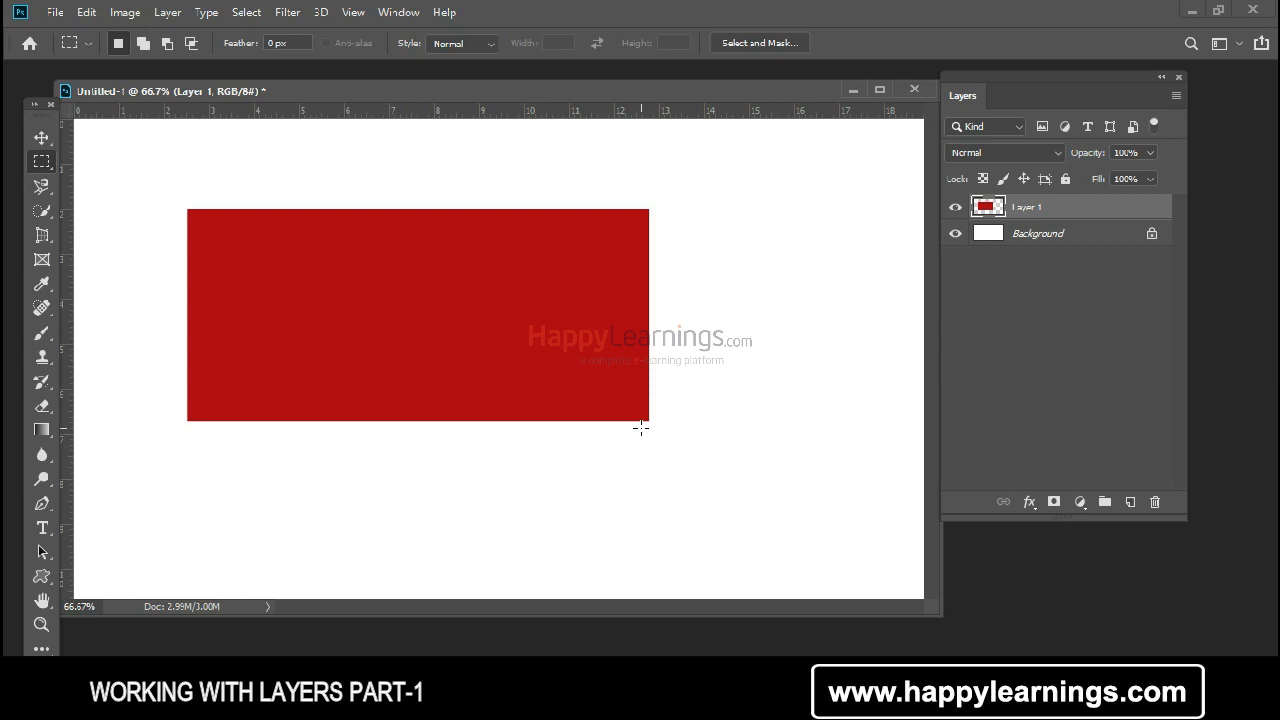
# Step: On a new layer, make a circular selection about 4 ruler units across beside the rectangle and fill it with the red foreground color
pyautogui.click(1130, 502)
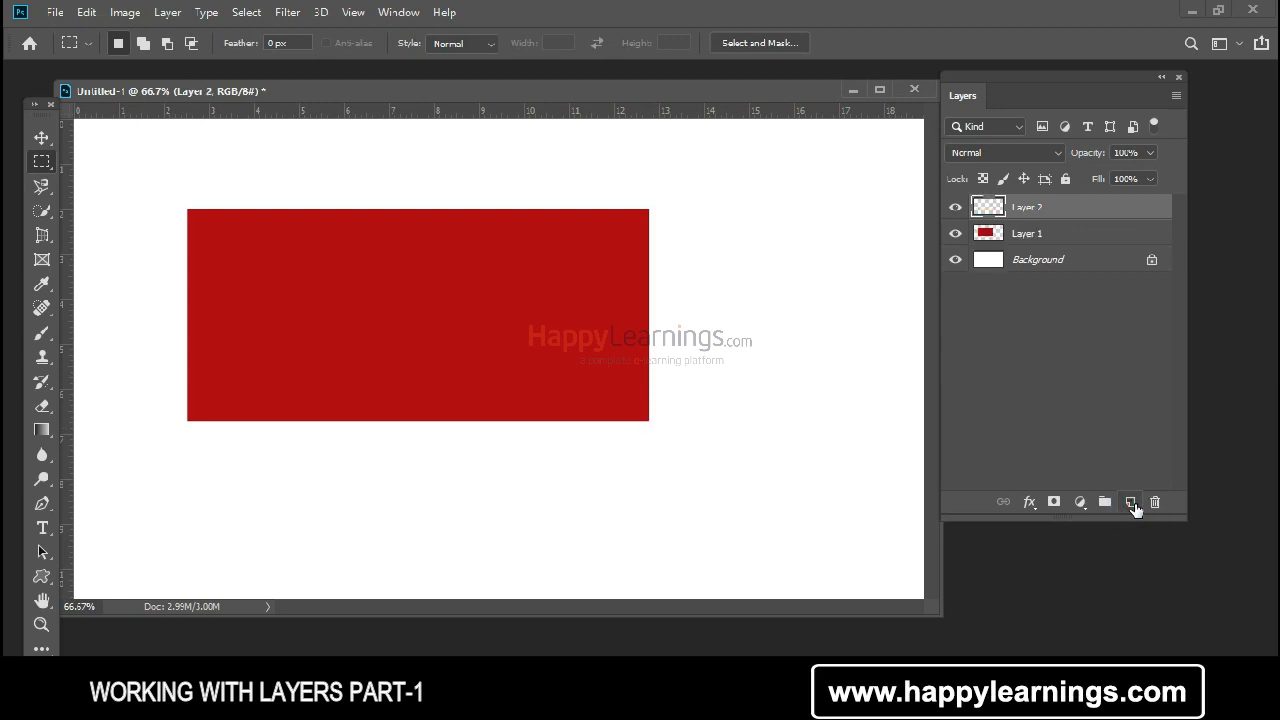
pyautogui.rightClick(41, 161)
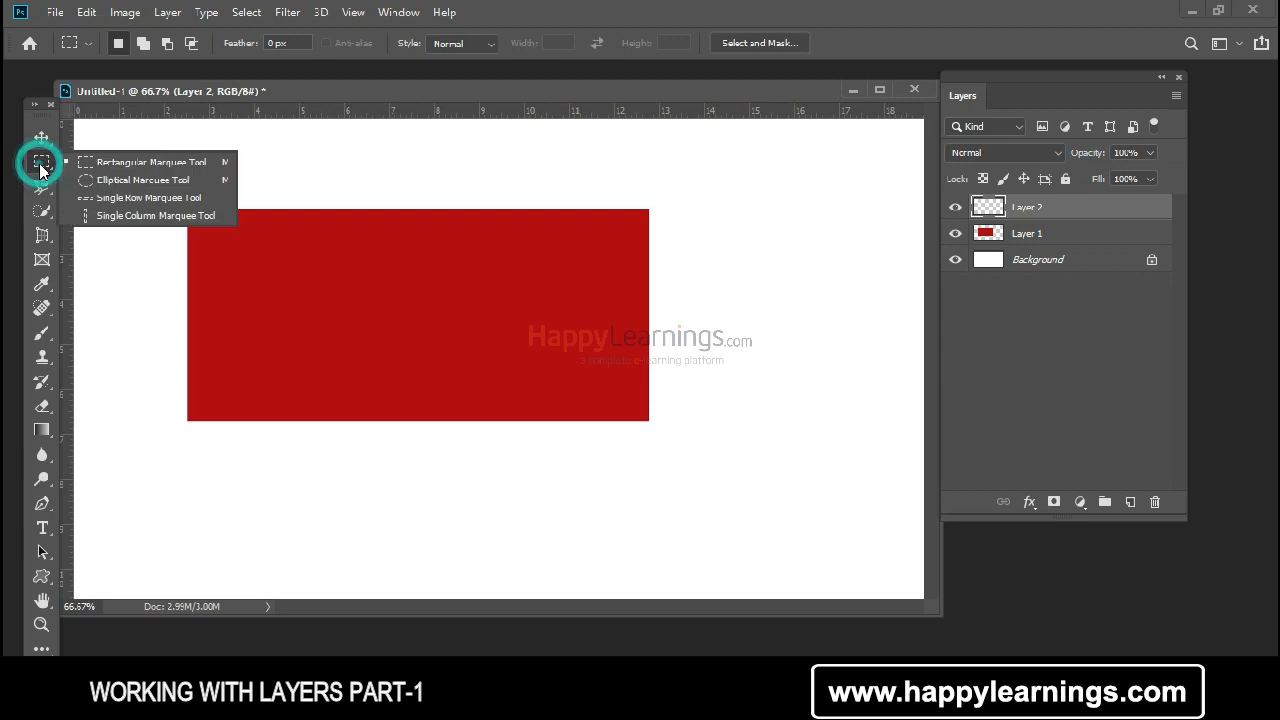
pyautogui.click(89, 179)
pyautogui.moveTo(720, 242); pyautogui.dragTo(868, 418)
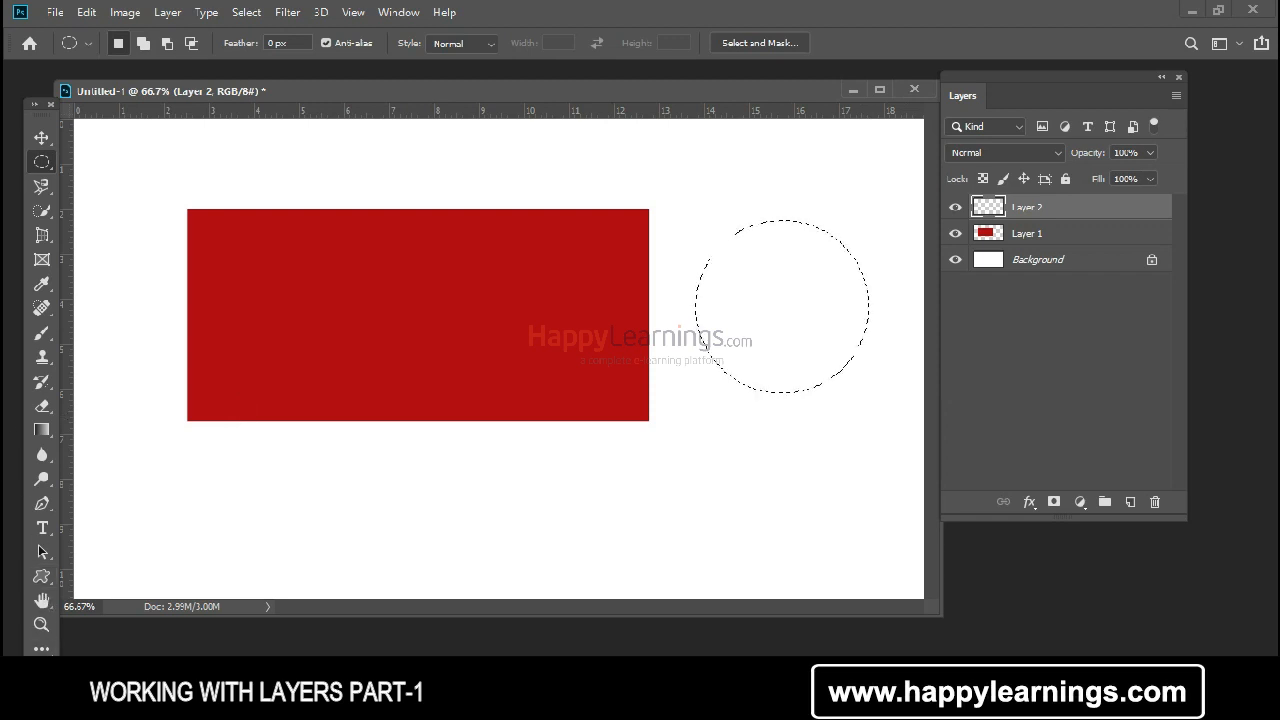
pyautogui.hotkey('alt', 'BackSpace')
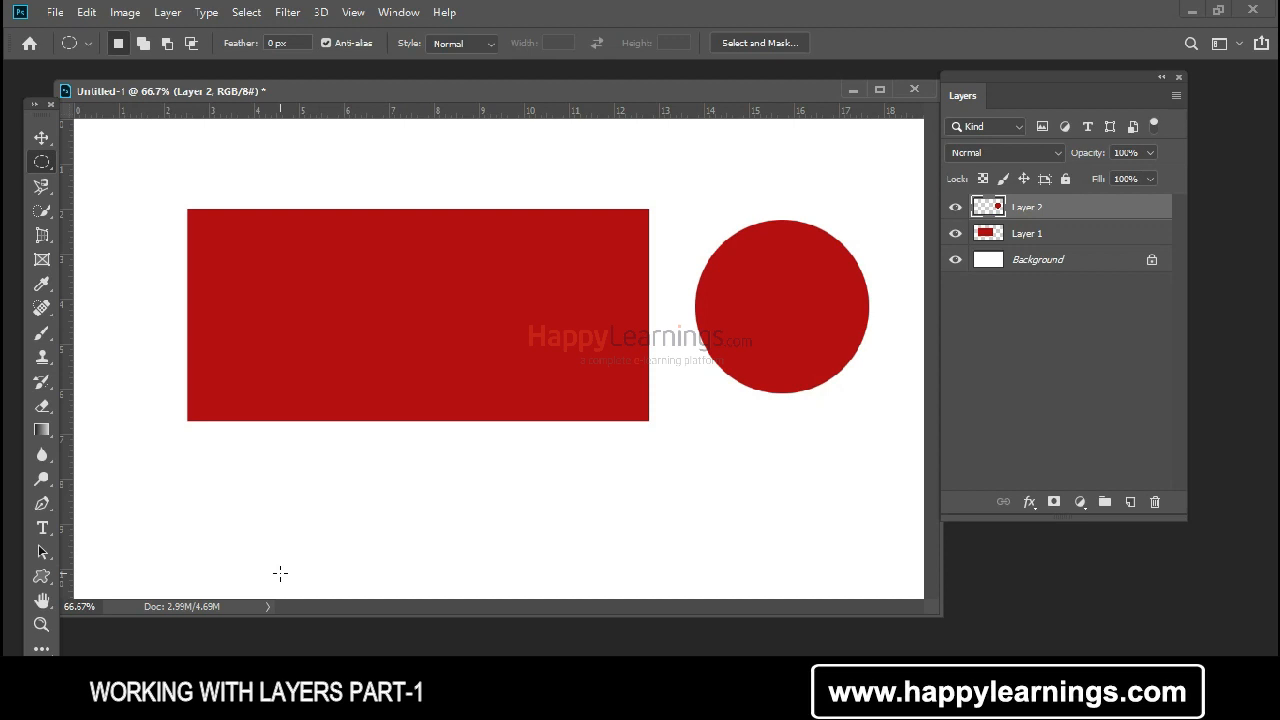
# Step: On a new layer, draw a flat elliptical selection below the rectangle, about 10 ruler units wide, fill it red and deselect
pyautogui.click(1130, 502)
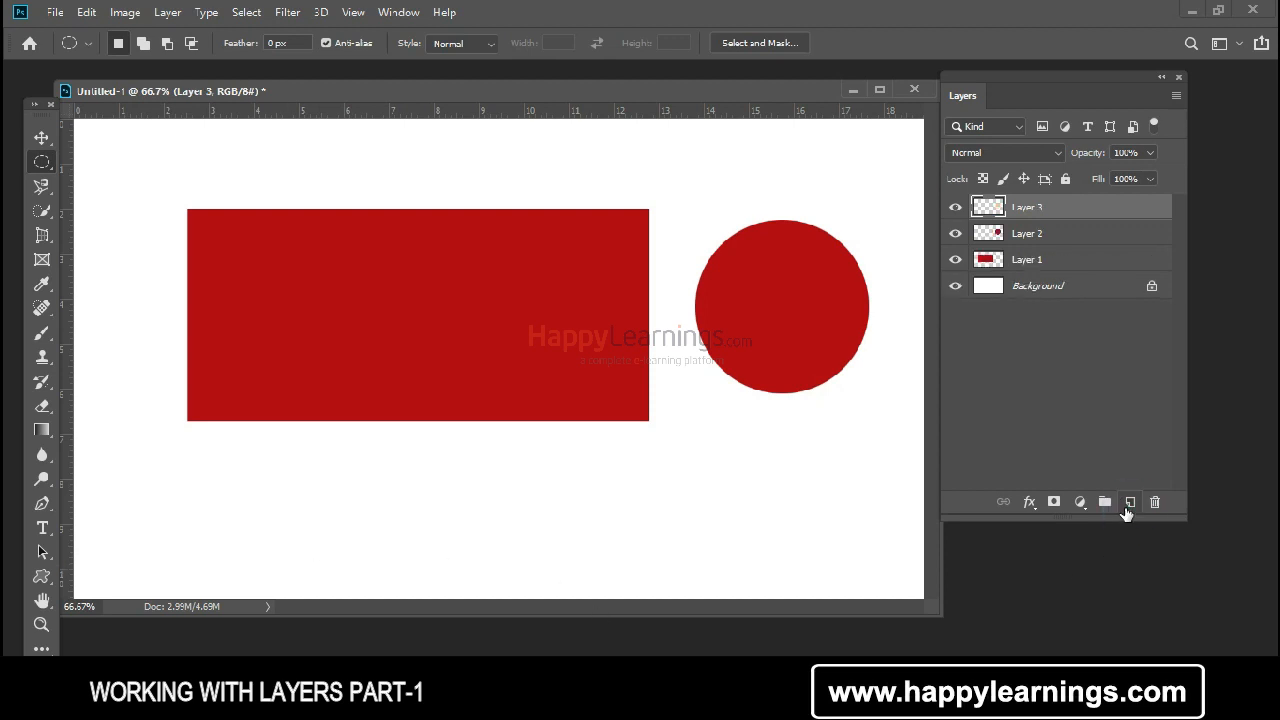
pyautogui.moveTo(269, 472); pyautogui.dragTo(649, 535)
pyautogui.hotkey('alt', 'BackSpace')
pyautogui.hotkey('ctrl', 'd')
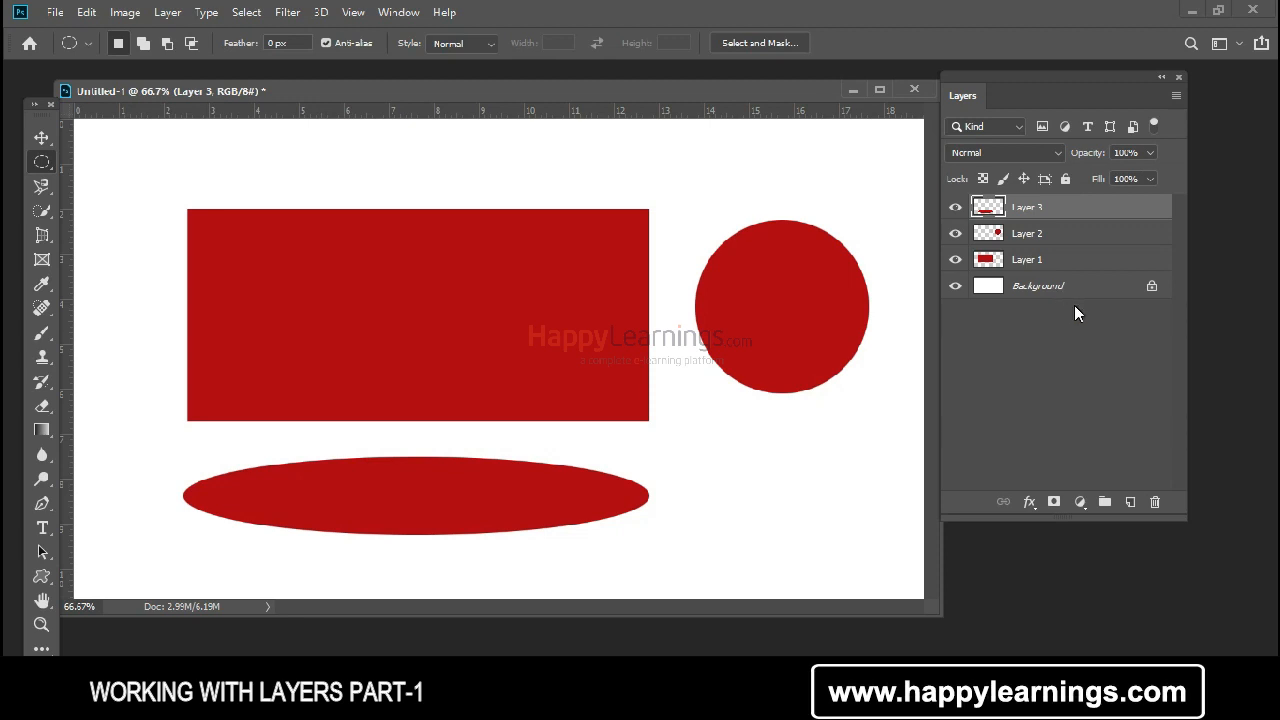
# Step: Select Layer 1, Layer 2 and Layer 3 in turn to match each layer with its shape, ending on Layer 1
pyautogui.click(1080, 262)
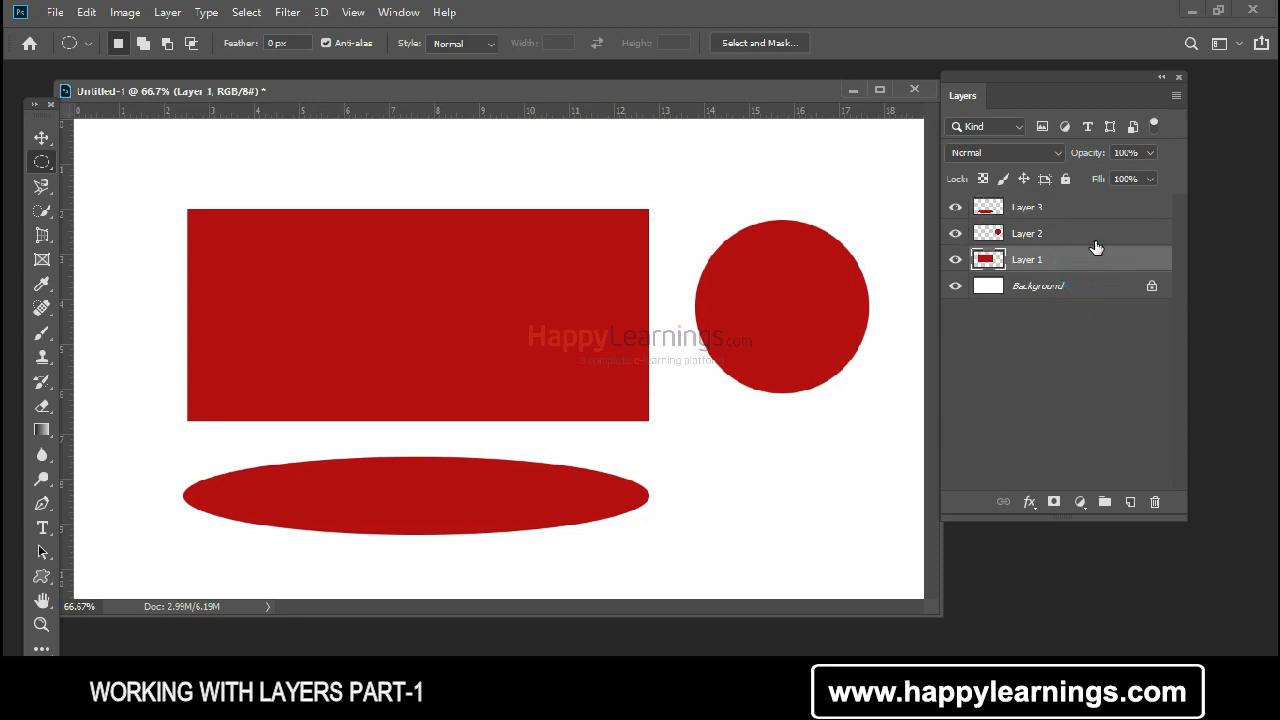
pyautogui.click(1099, 237)
pyautogui.click(1103, 210)
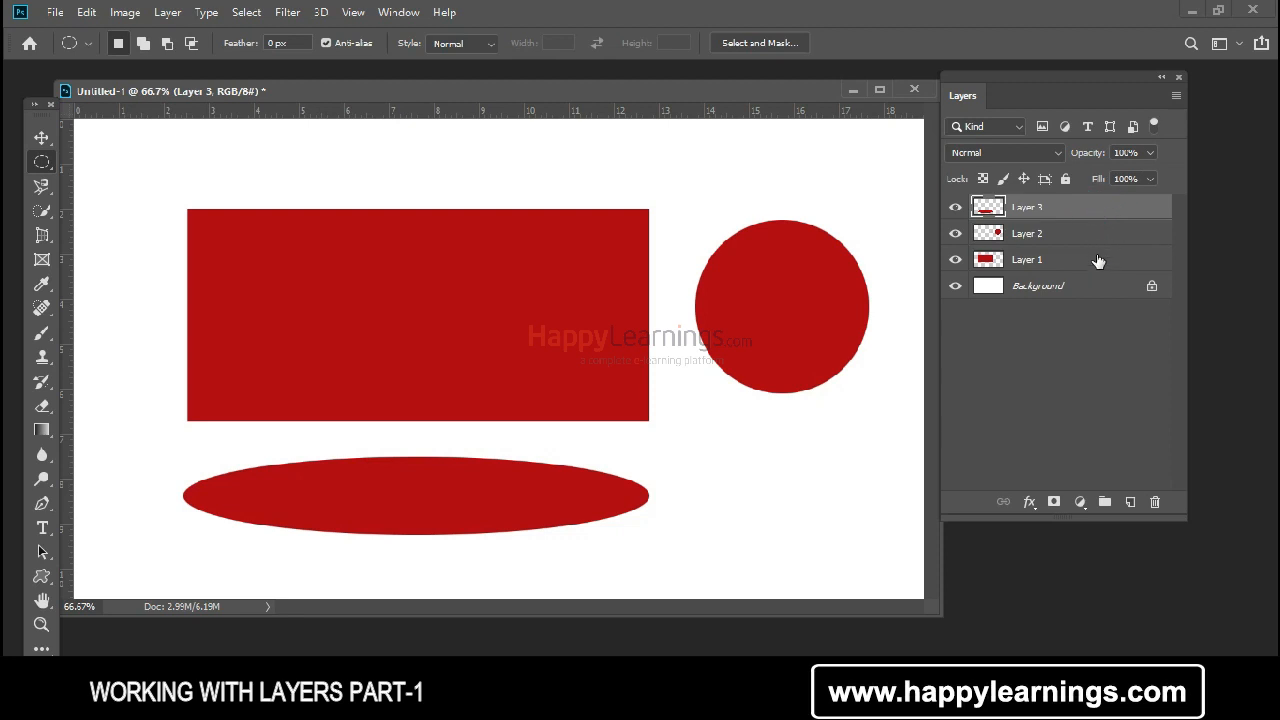
pyautogui.click(1093, 261)
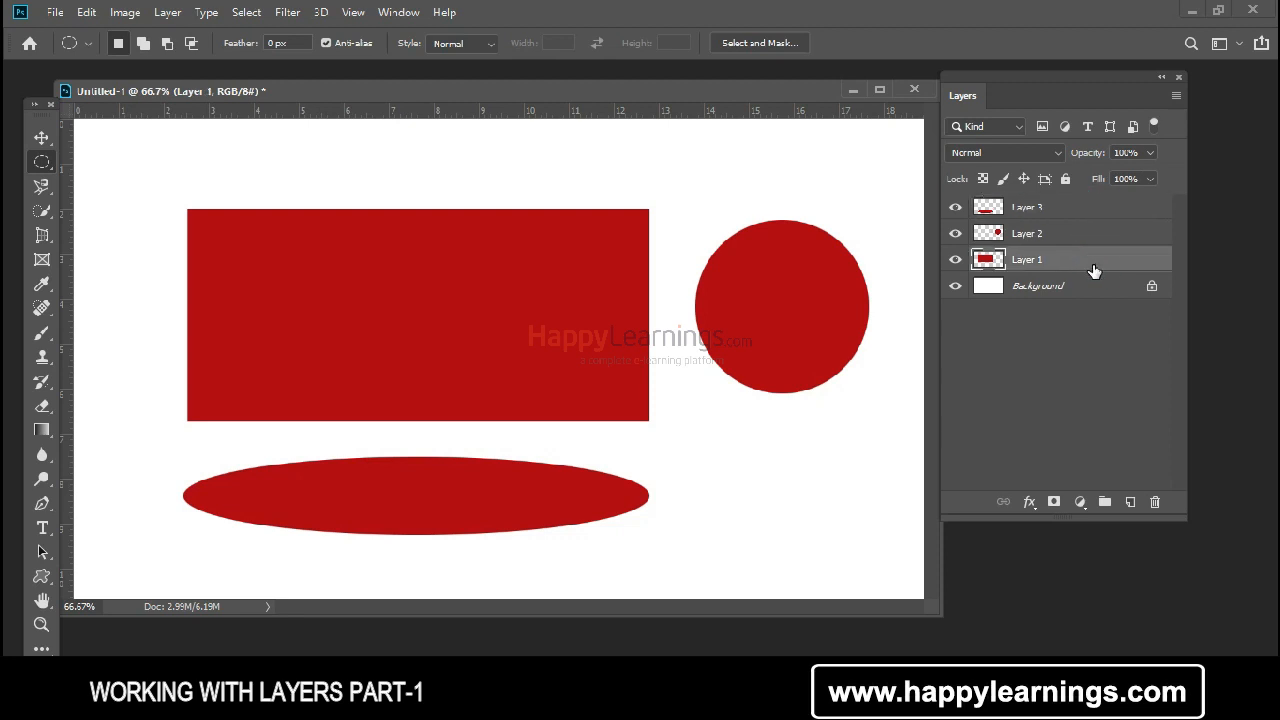
pyautogui.click(1097, 238)
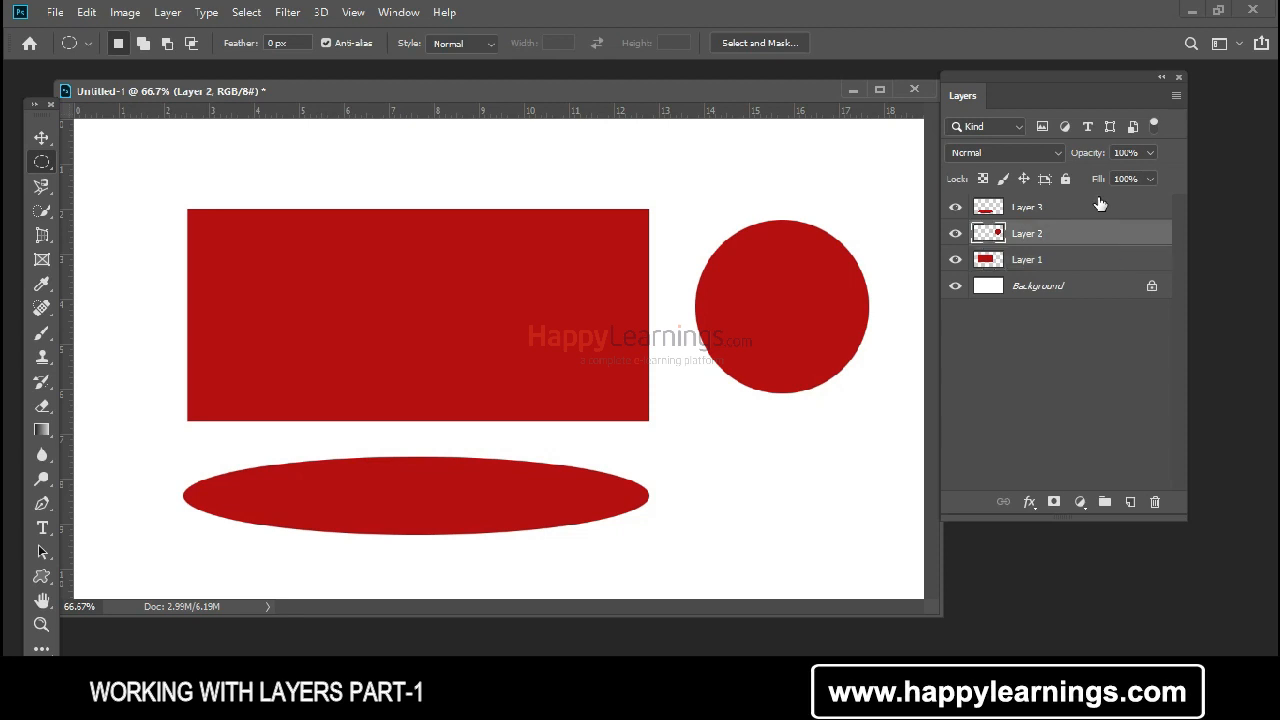
pyautogui.click(1099, 203)
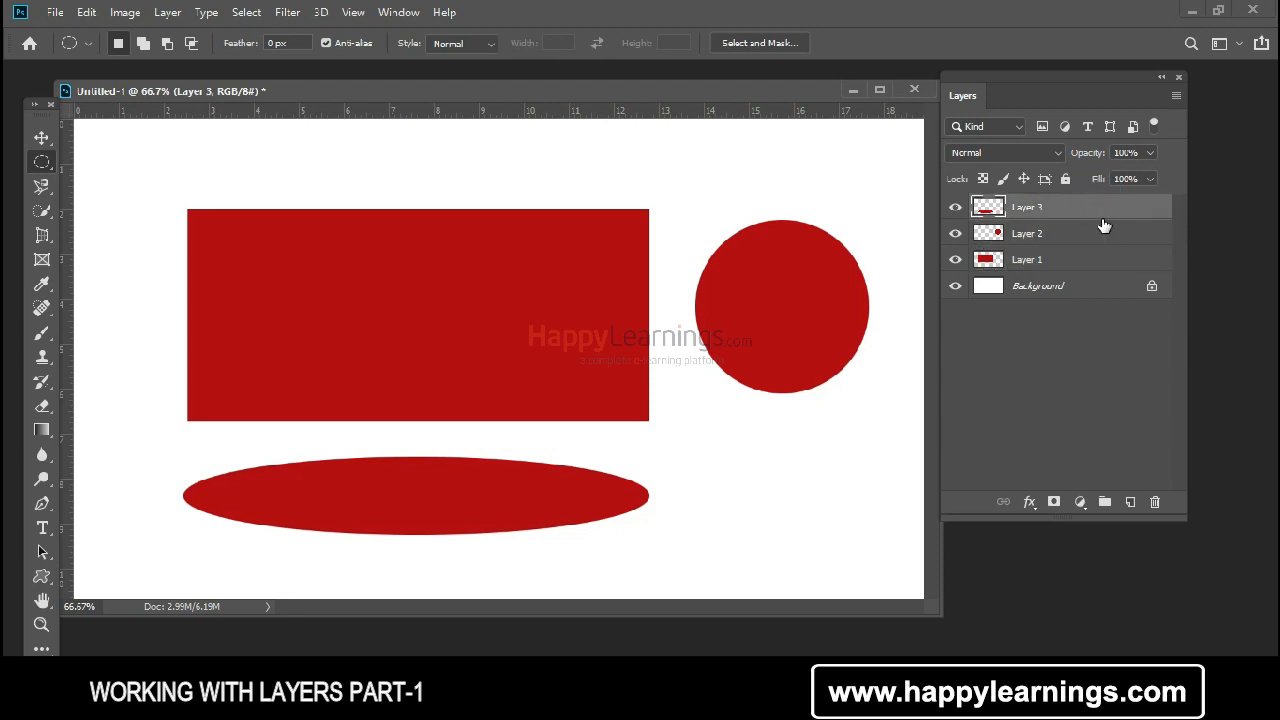
pyautogui.click(1114, 264)
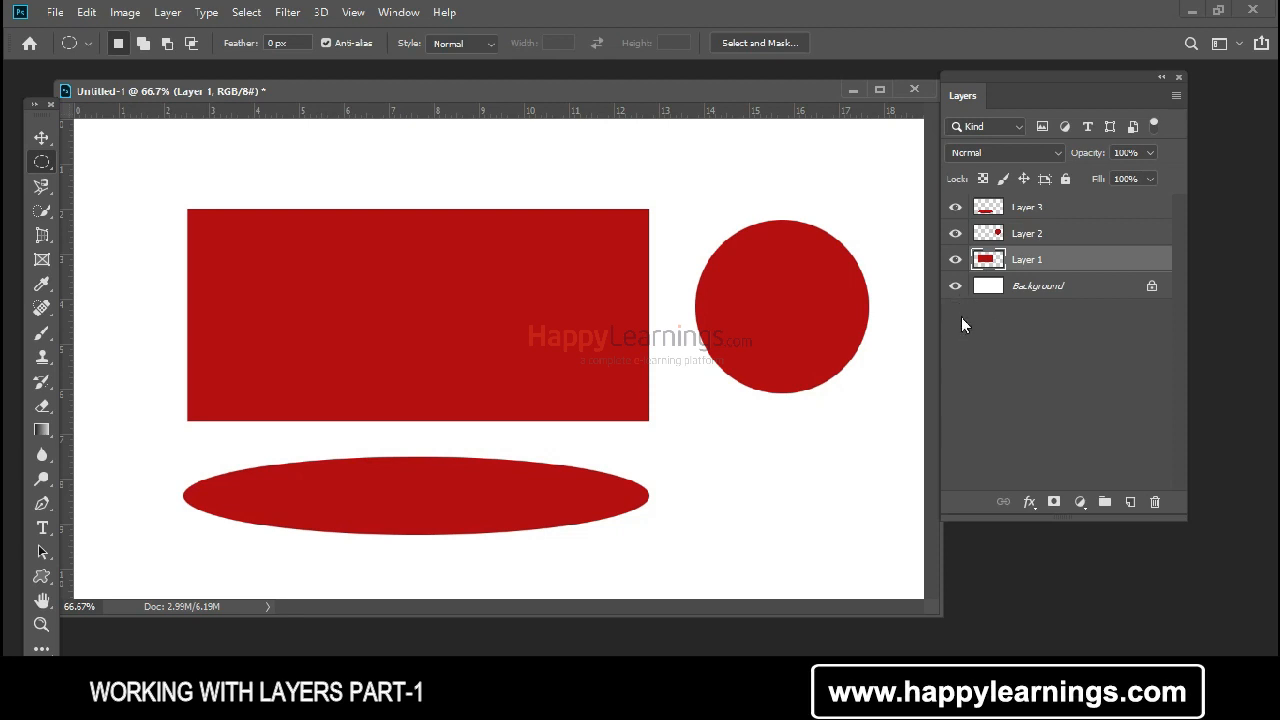
# Step: Hide and show Layer 1 repeatedly to demonstrate the rectangle's visibility, leaving the layer visible
pyautogui.click(956, 262)
pyautogui.click(956, 262)
pyautogui.click(956, 262)
pyautogui.click(956, 262)
pyautogui.click(956, 262)
pyautogui.click(956, 262)
pyautogui.click(956, 262)
pyautogui.click(957, 262)
pyautogui.click(957, 262)
pyautogui.click(957, 262)
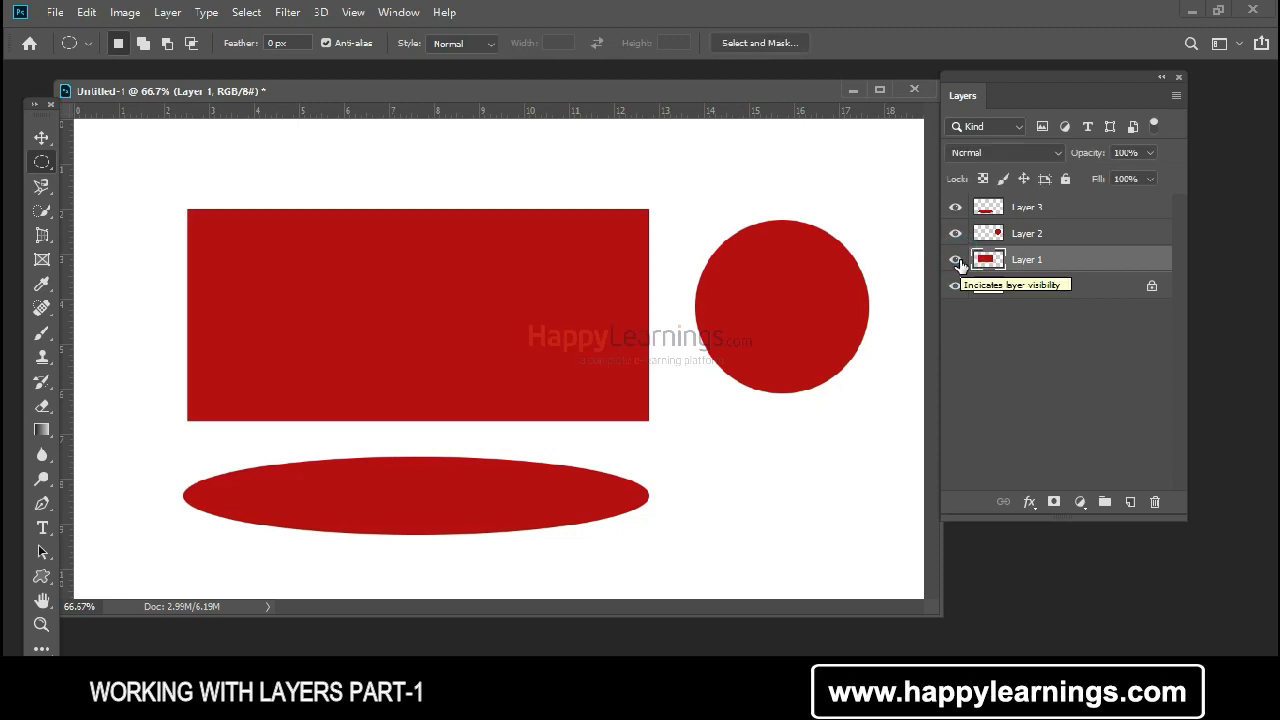
pyautogui.click(956, 265)
pyautogui.click(956, 265)
pyautogui.click(956, 265)
pyautogui.click(956, 262)
# Step: Hide and show the circle on Layer 2 and the ellipse on Layer 3 in turn
pyautogui.click(958, 236)
pyautogui.click(958, 236)
pyautogui.click(955, 208)
pyautogui.click(955, 208)
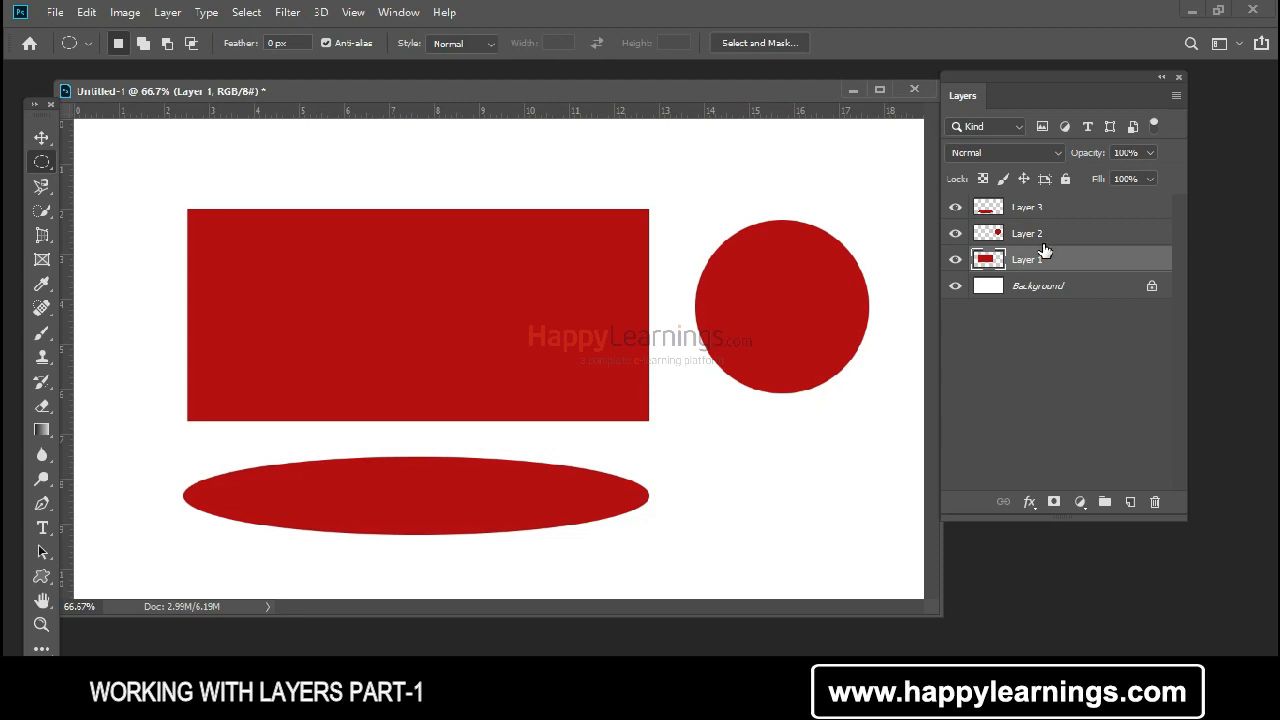
# Step: Switch the visibility of the rectangle's layer off and on several more times, leaving it shown
pyautogui.click(955, 260)
pyautogui.click(955, 260)
pyautogui.click(955, 260)
pyautogui.click(955, 260)
pyautogui.click(955, 260)
pyautogui.click(955, 260)
pyautogui.click(955, 260)
pyautogui.click(955, 260)
# Step: Examine the lock indicator on the Background layer and compare it with Layer 1
pyautogui.click(1046, 292)
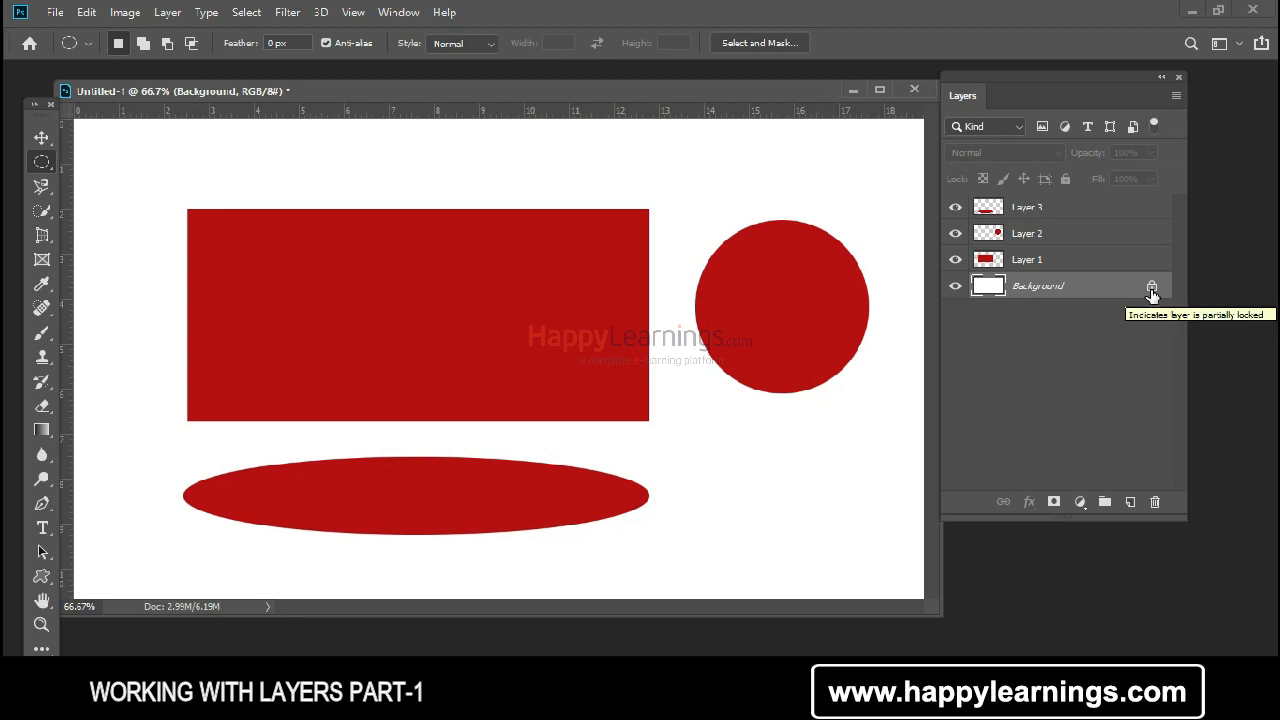
pyautogui.click(1076, 260)
pyautogui.click(1067, 338)
# Step: Select Layer 1 and lock all of its attributes
pyautogui.click(966, 266)
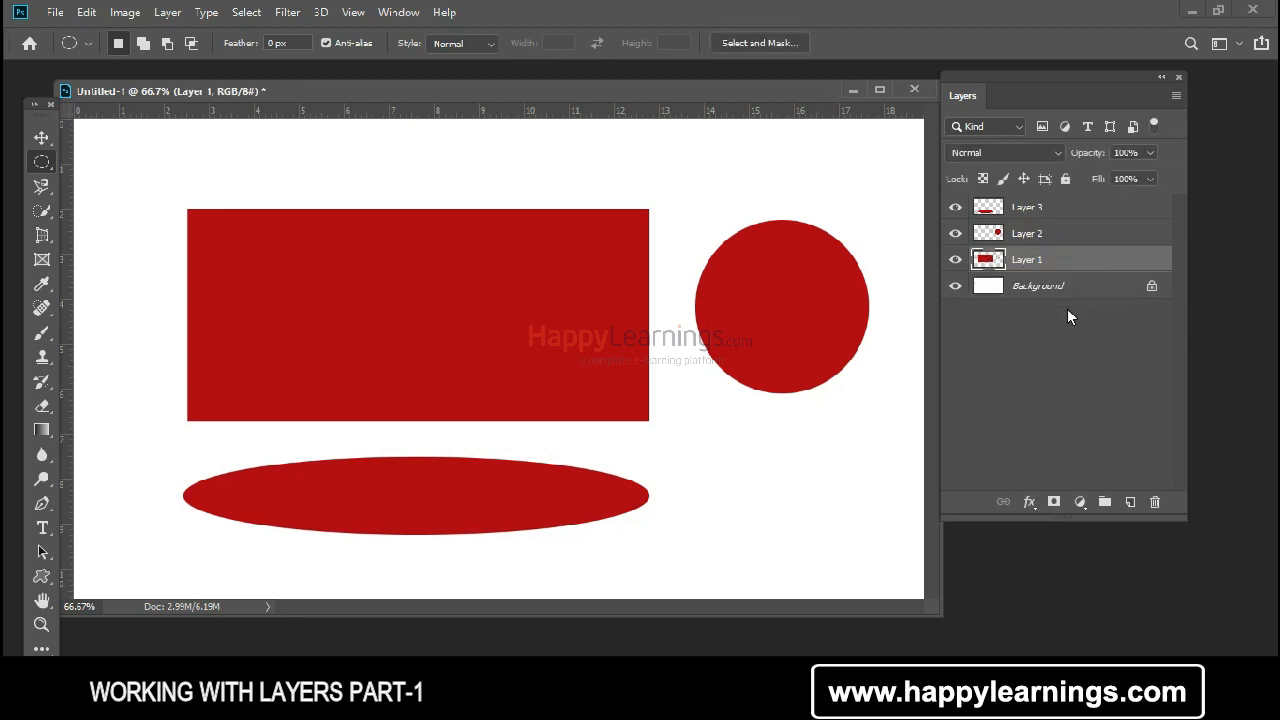
pyautogui.click(1060, 261)
pyautogui.click(1066, 178)
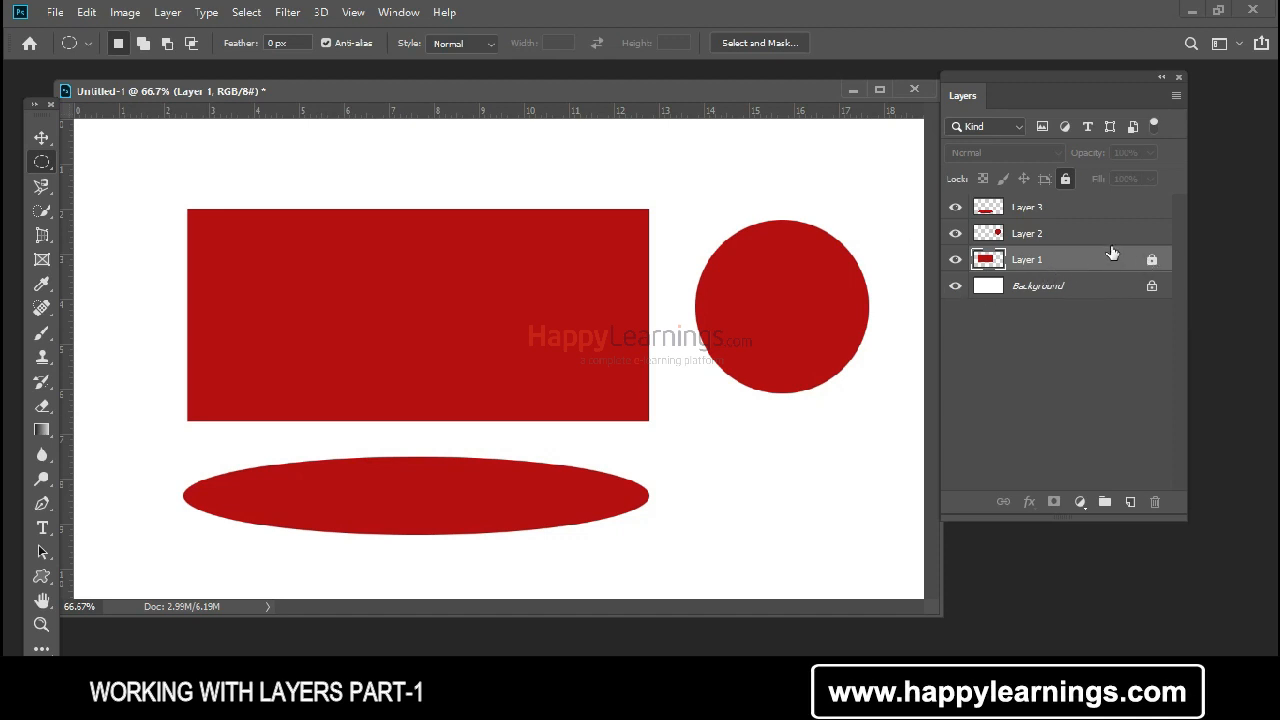
# Step: Try to move the rectangle on the locked Layer 1 with the Move tool, and dismiss the alert
pyautogui.click(41, 137)
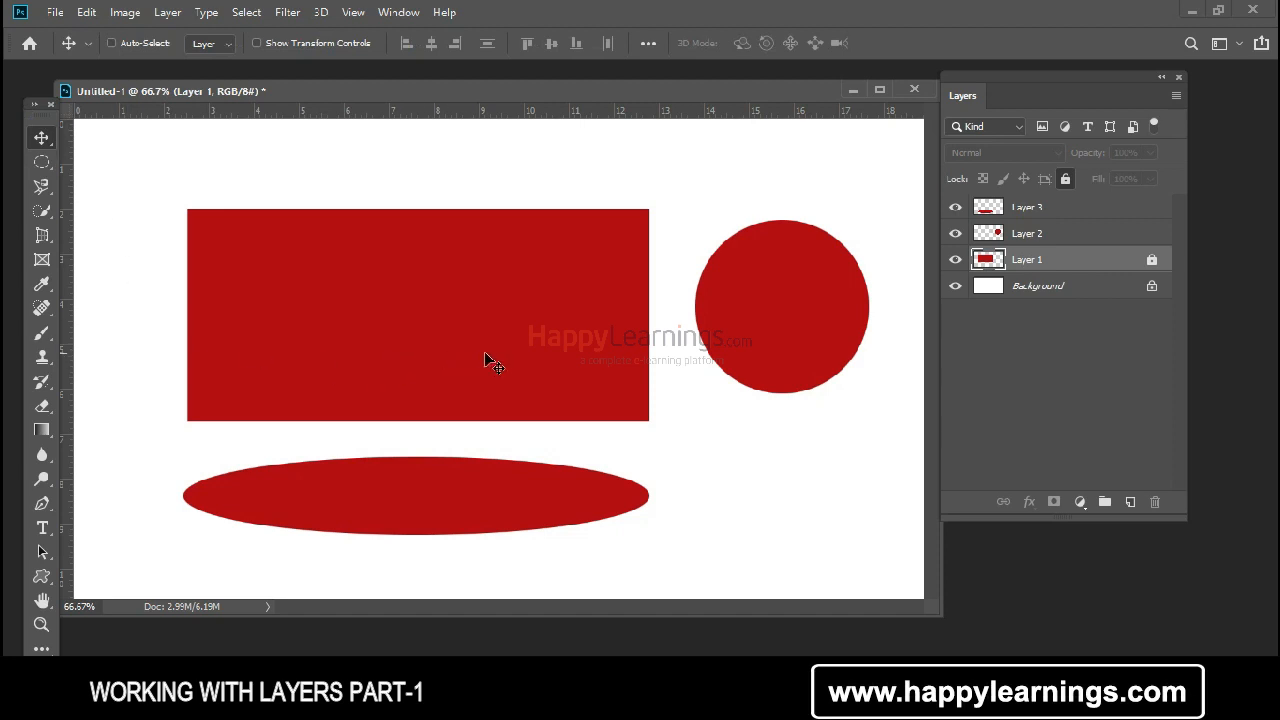
pyautogui.click(512, 360)
pyautogui.click(391, 309)
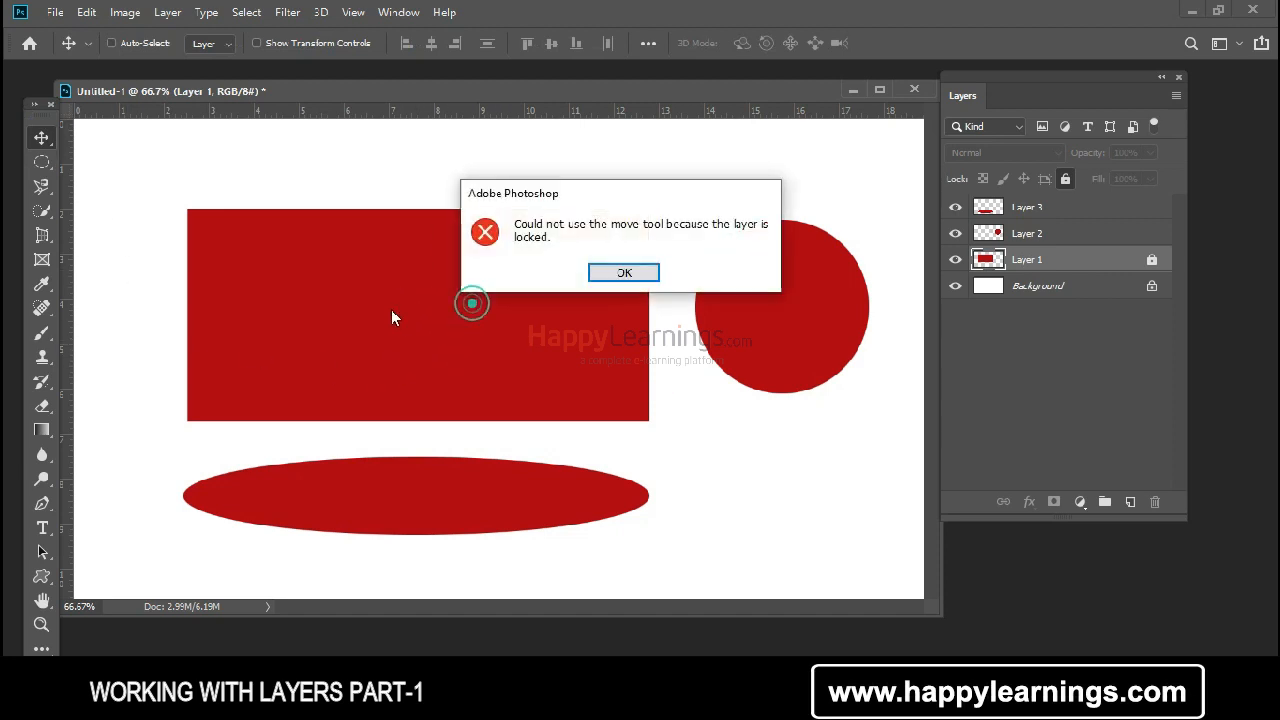
pyautogui.moveTo(610, 196)
pyautogui.mouseDown()
pyautogui.moveTo(570, 221)
pyautogui.moveTo(589, 200)
pyautogui.mouseUp()
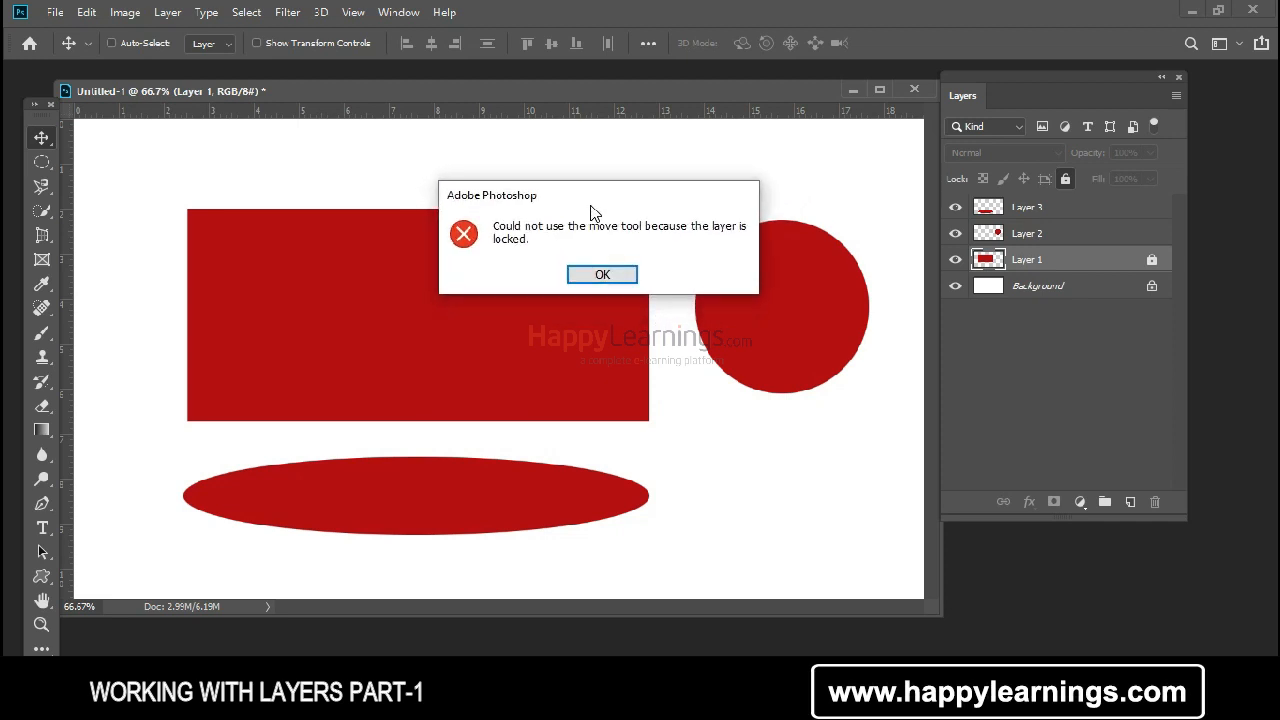
pyautogui.moveTo(589, 203); pyautogui.dragTo(582, 224)
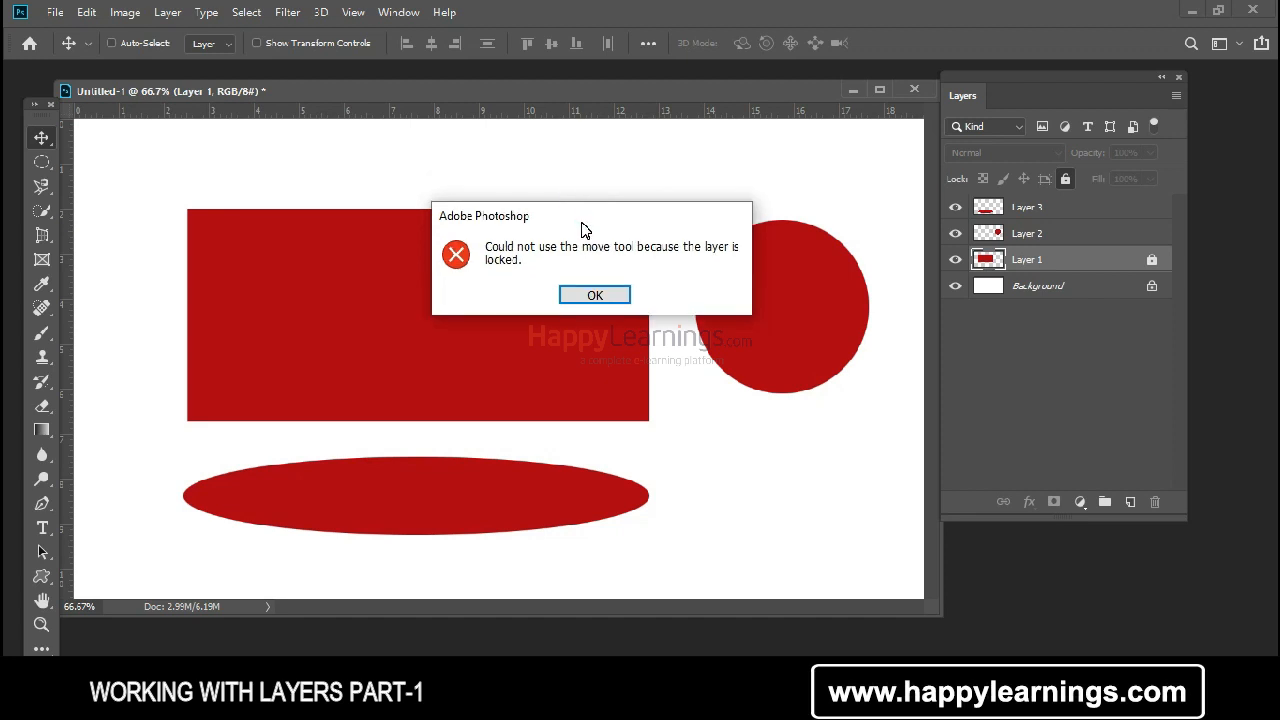
pyautogui.click(603, 292)
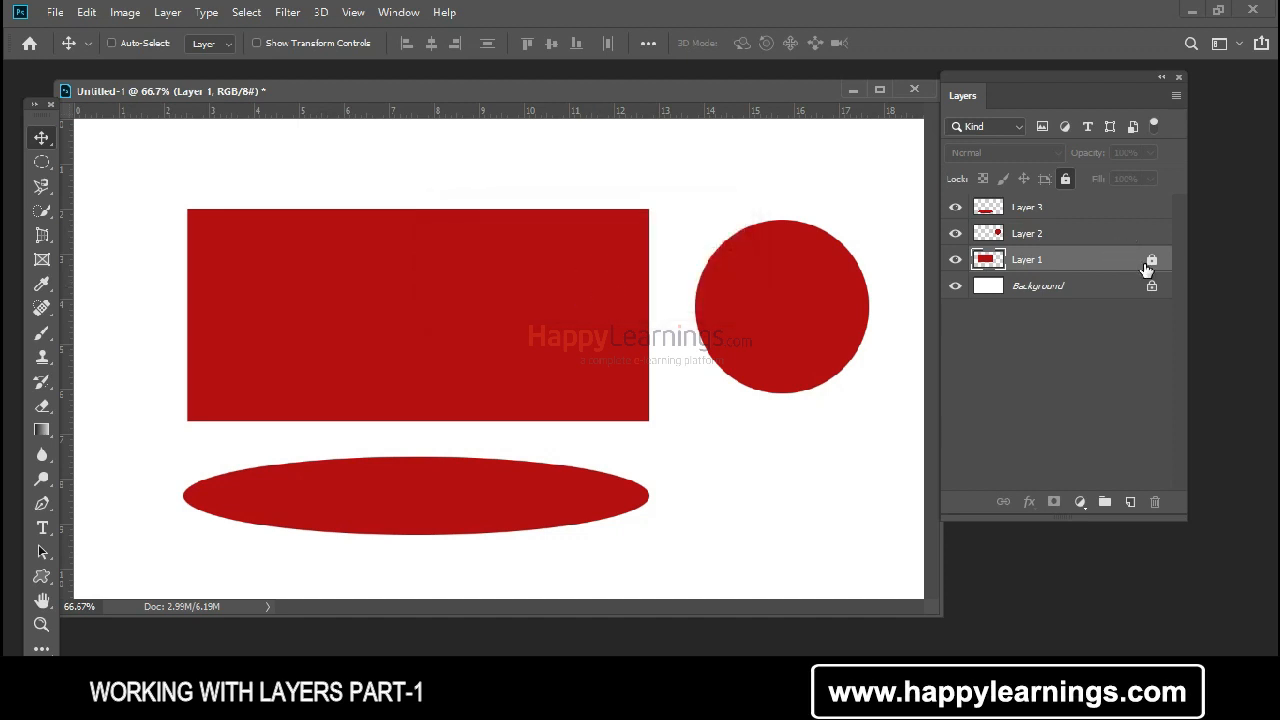
# Step: Remove the full lock from Layer 1
pyautogui.click(1007, 263)
pyautogui.click(1067, 270)
pyautogui.click(1083, 264)
pyautogui.click(1066, 182)
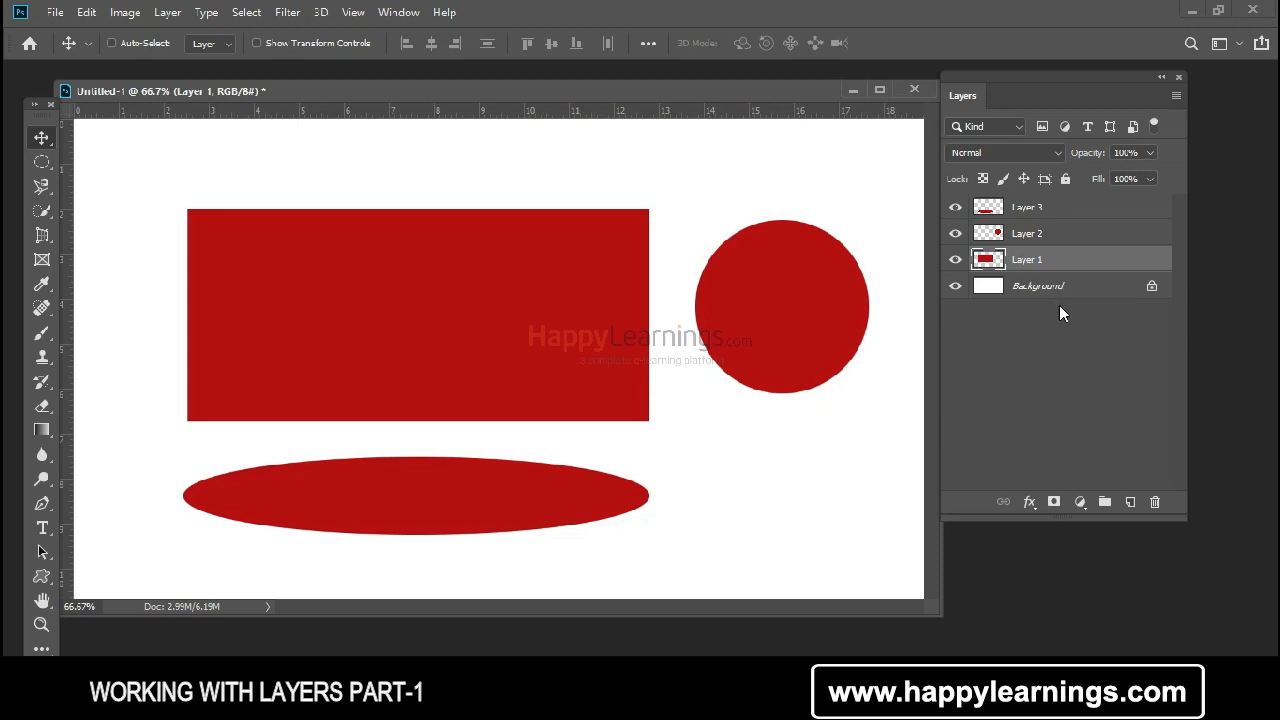
# Step: Examine the thumbnails of Layer 1, Layer 2 and Layer 3 by selecting the layers in turn, ending on Layer 2
pyautogui.click(1035, 234)
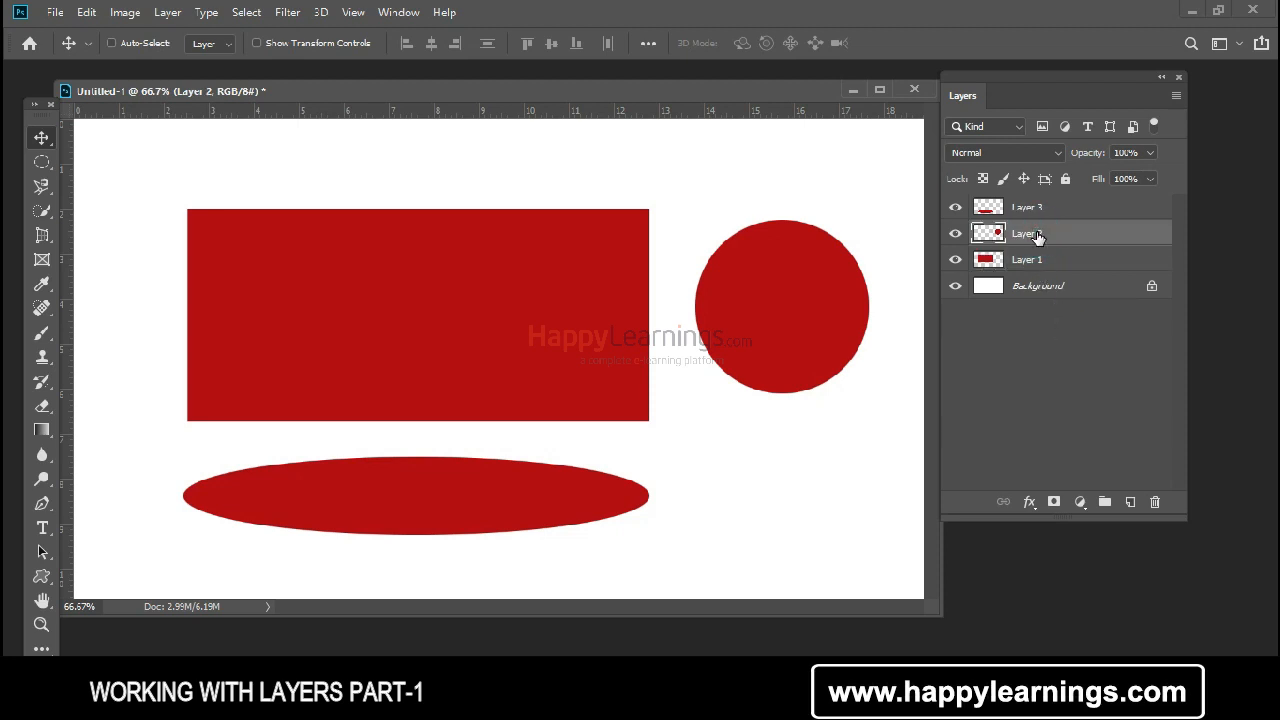
pyautogui.click(1000, 258)
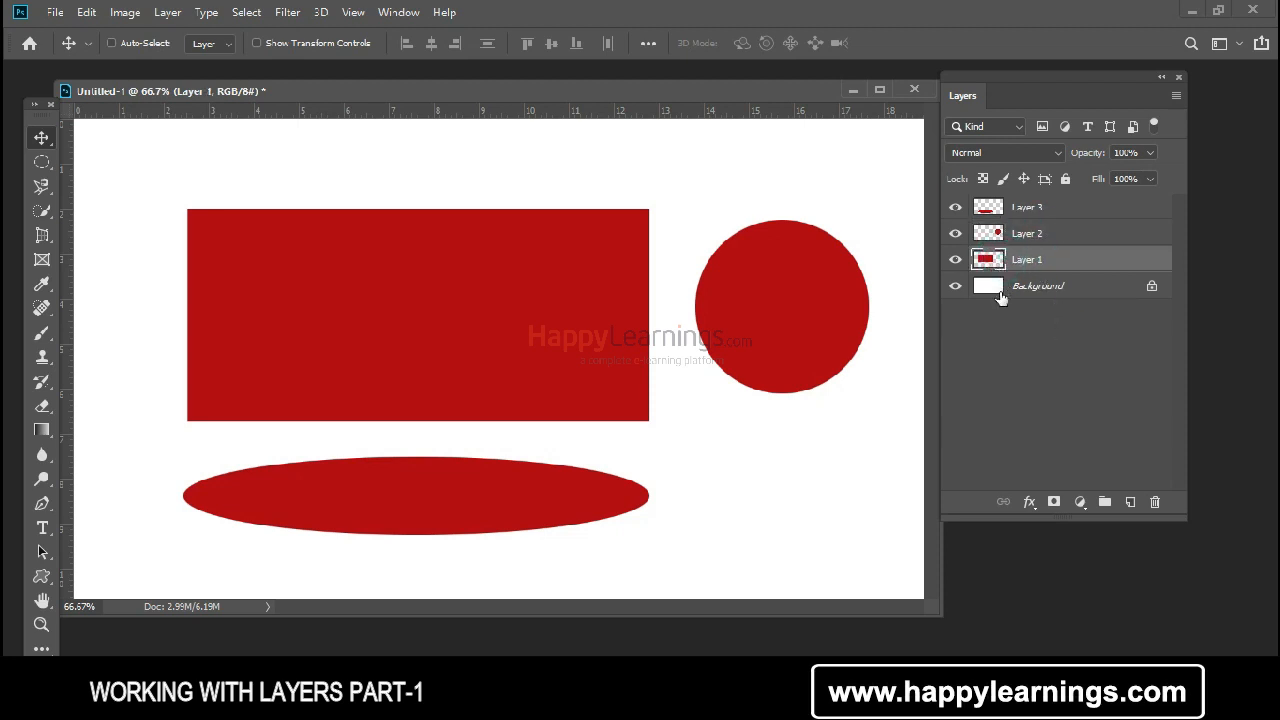
pyautogui.click(998, 237)
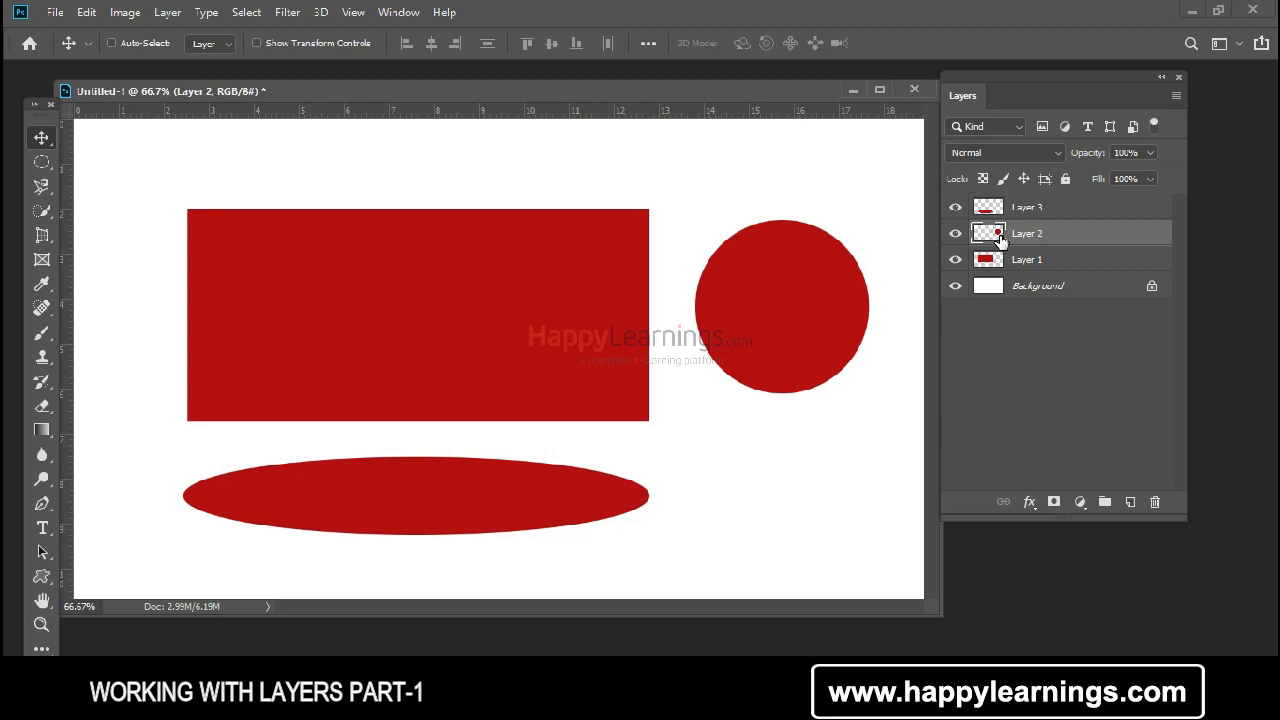
pyautogui.click(993, 209)
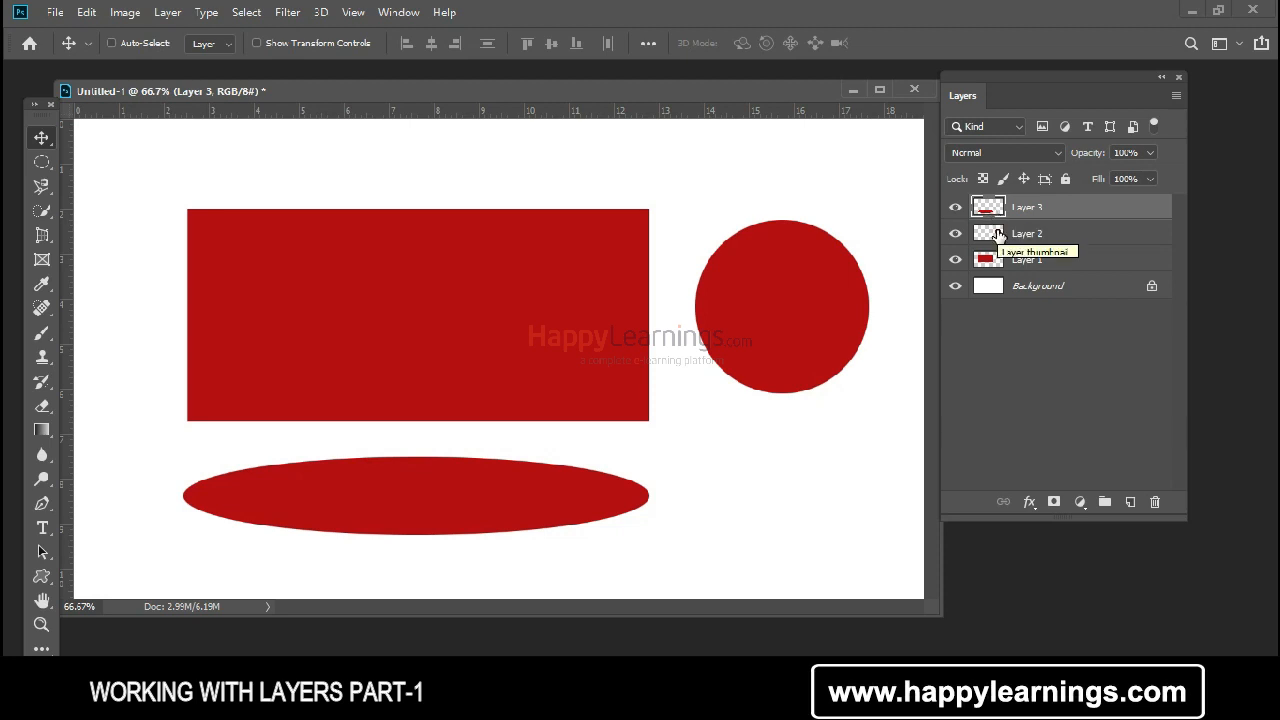
pyautogui.click(998, 234)
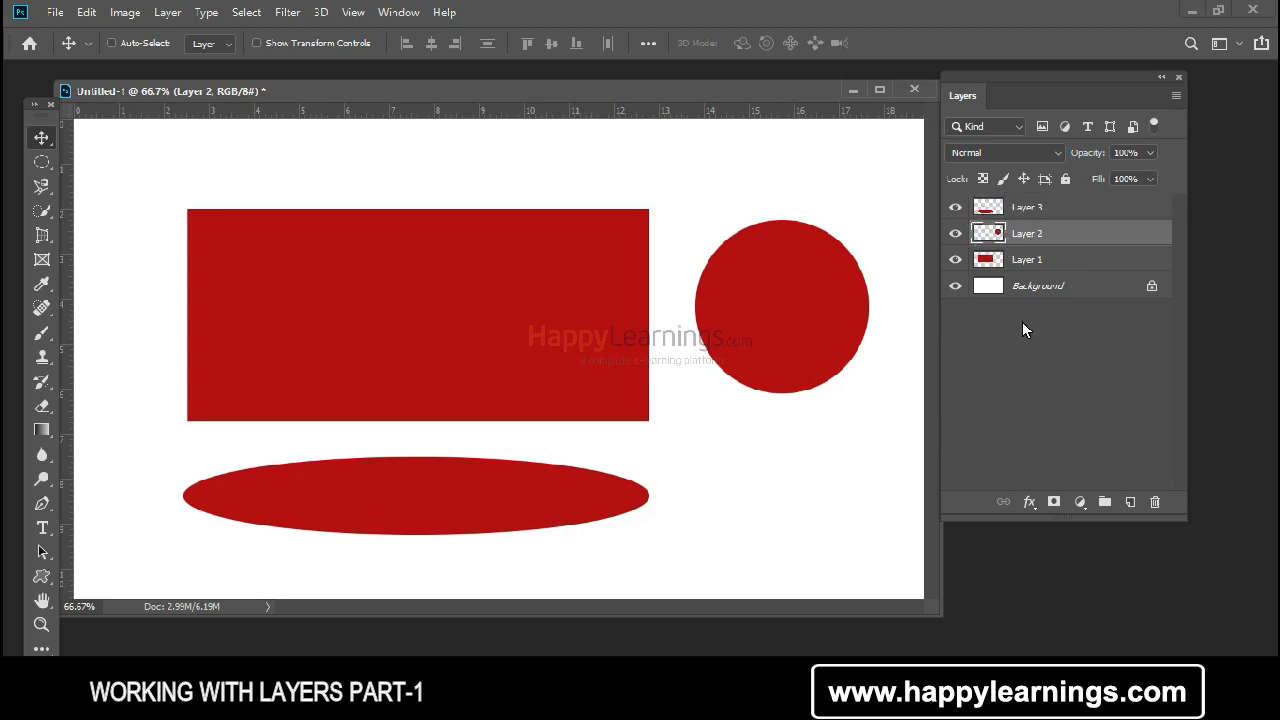